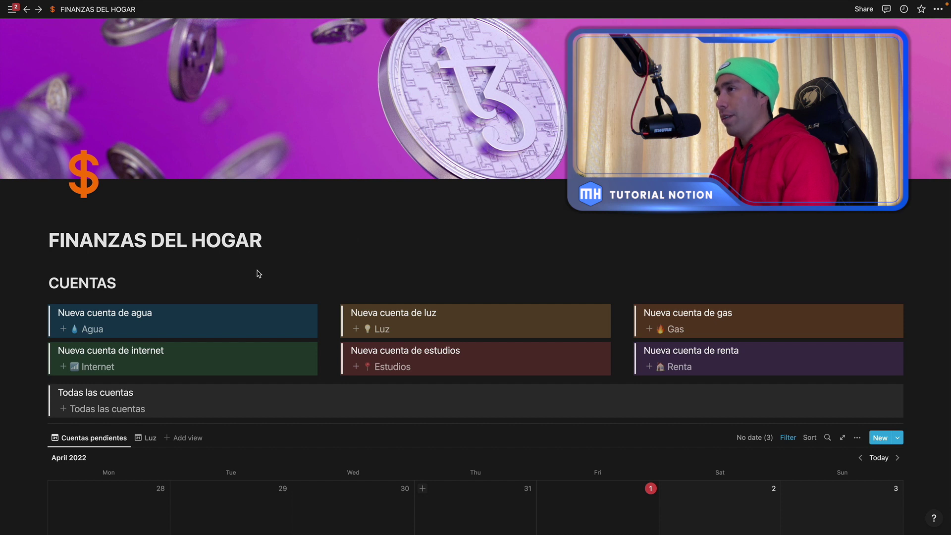
Look through the household finances page, from the new-bill buttons and pending bills calendar down to the Registro de cuentas pagadas list
scroll(258, 274, down, 3)
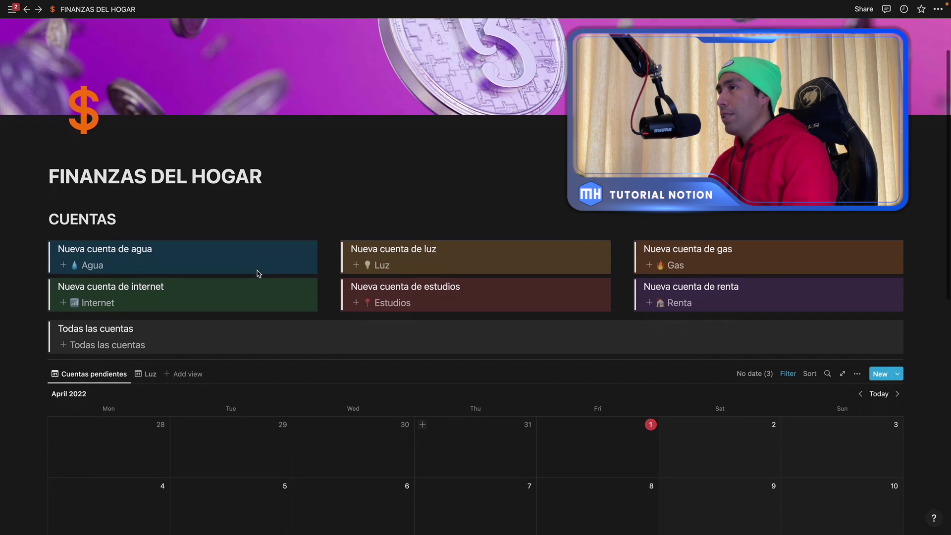
click(22, 275)
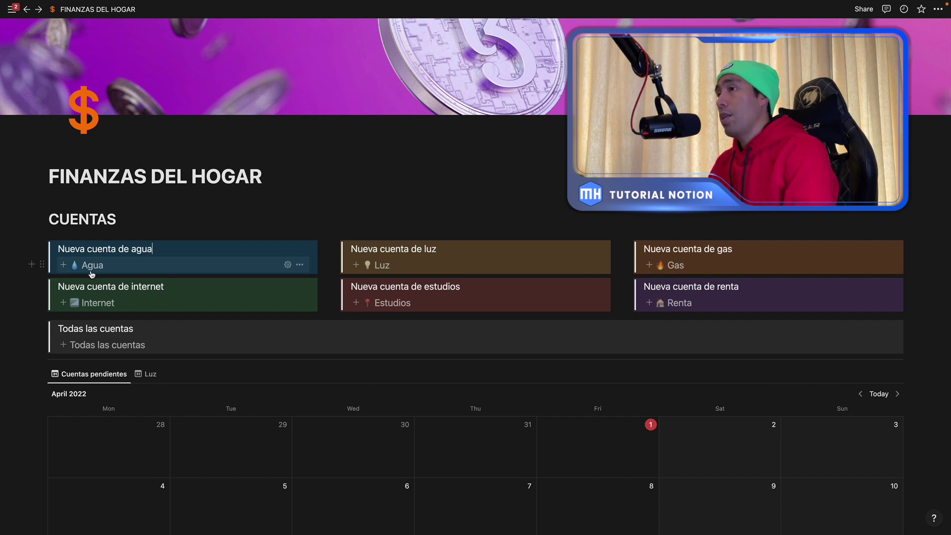
scroll(111, 324, down, 2)
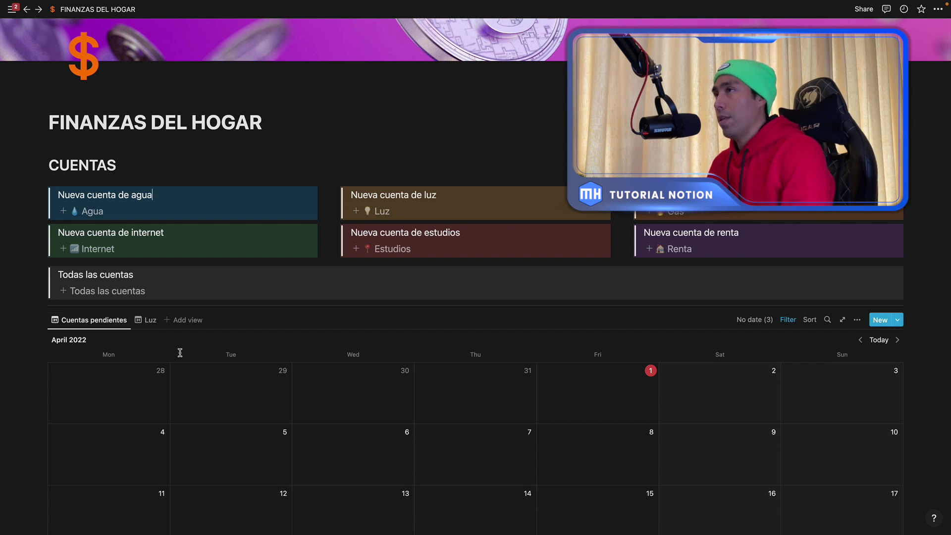
scroll(179, 352, down, 1)
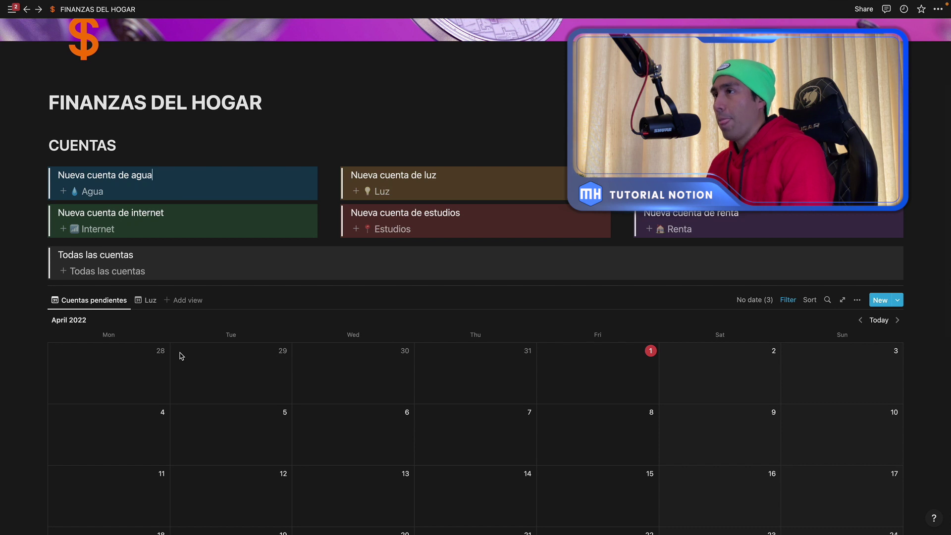
scroll(180, 355, down, 2)
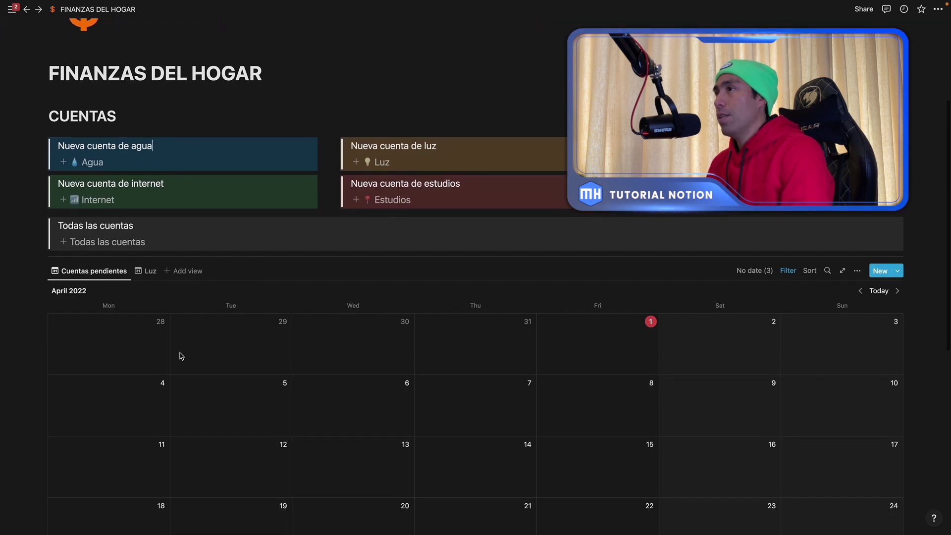
scroll(180, 355, down, 2)
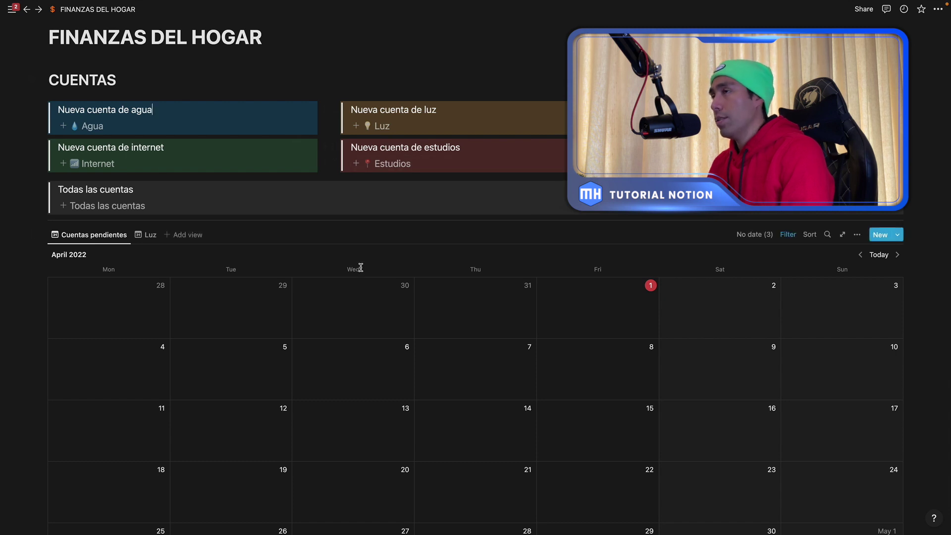
scroll(360, 268, down, 5)
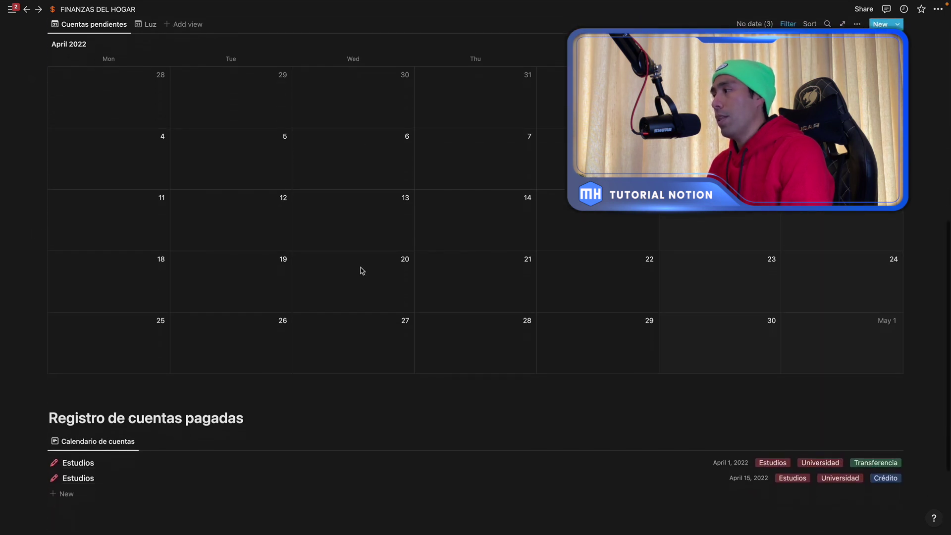
scroll(361, 269, down, 1)
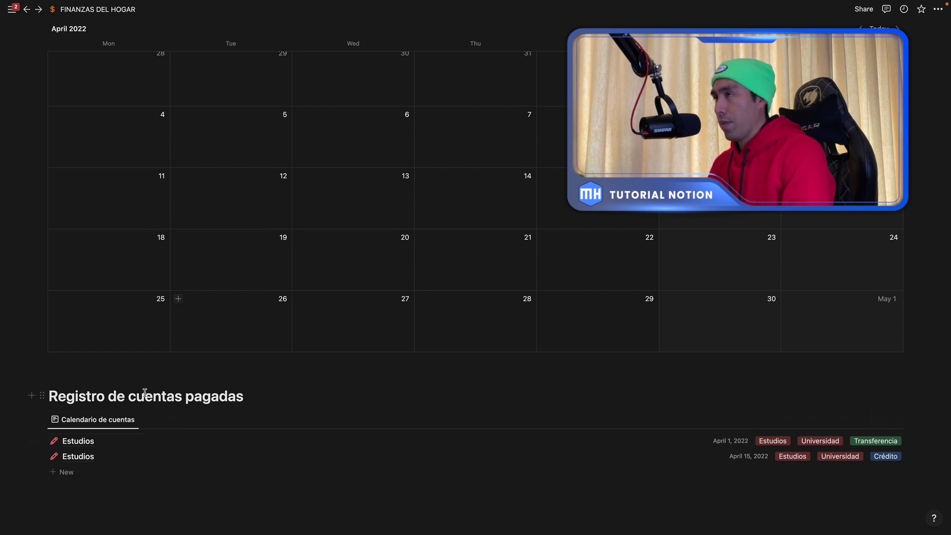
scroll(144, 392, up, 1)
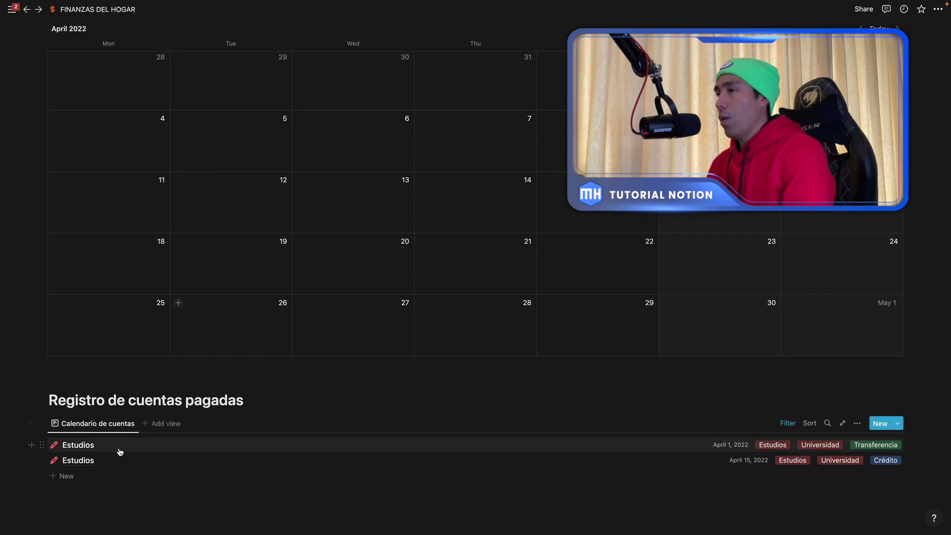
Open the April 1 Estudios record in the paid bills list and examine its Categoría, Empresa and Forma de pago options
click(78, 445)
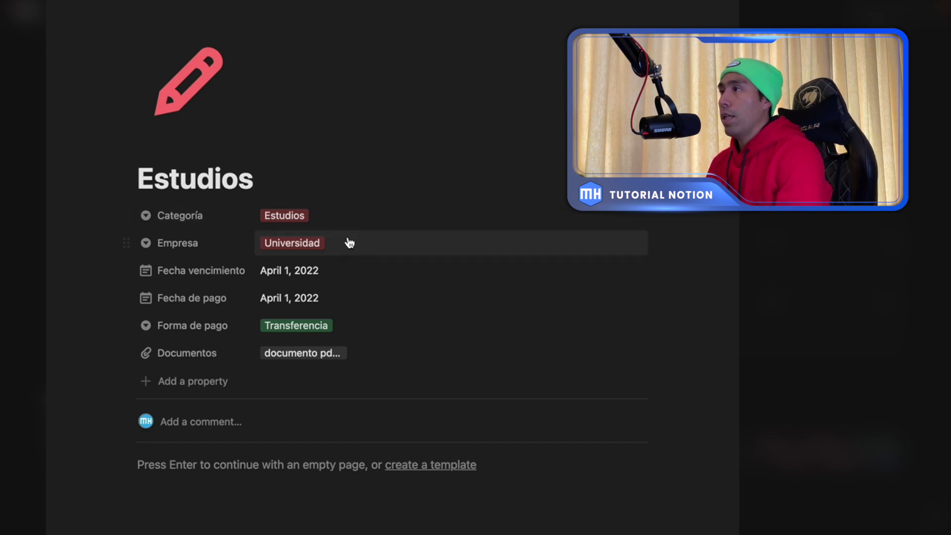
click(341, 218)
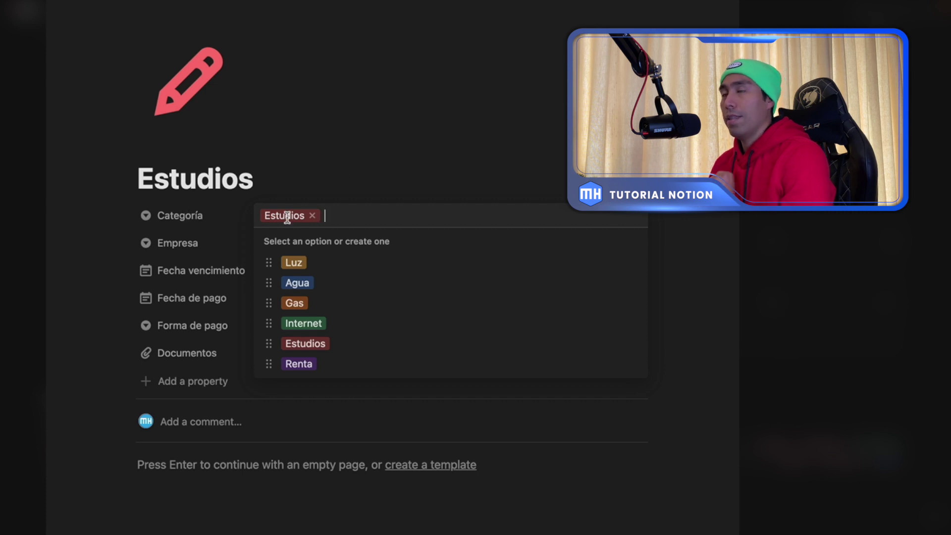
click(311, 178)
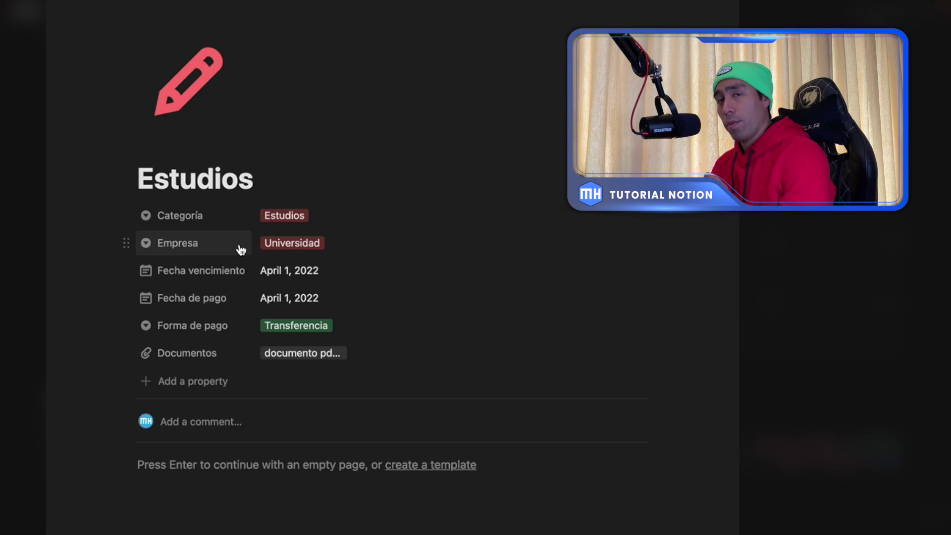
click(337, 247)
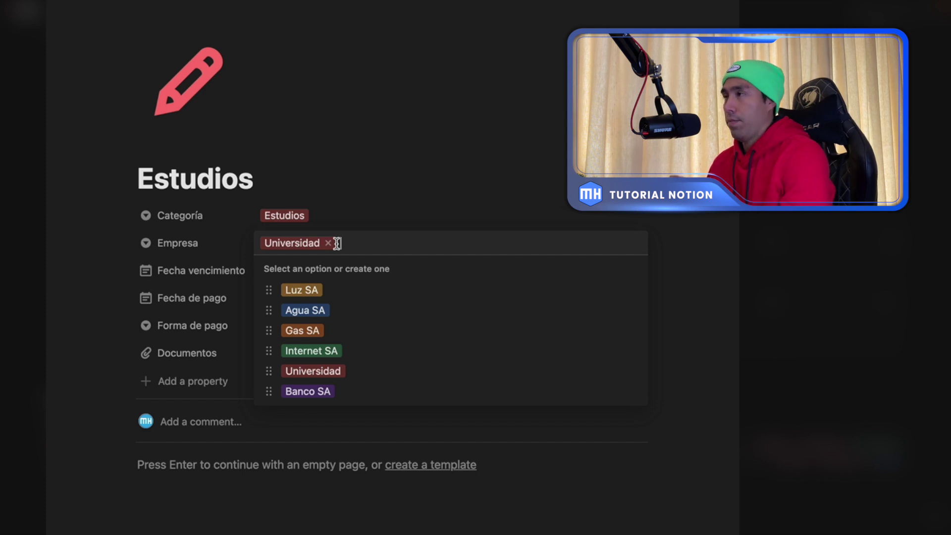
click(354, 212)
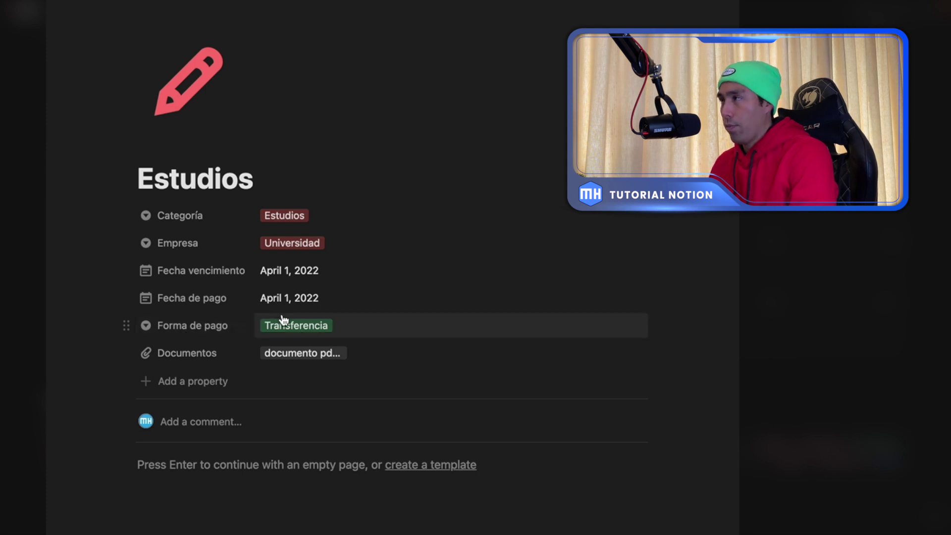
click(341, 329)
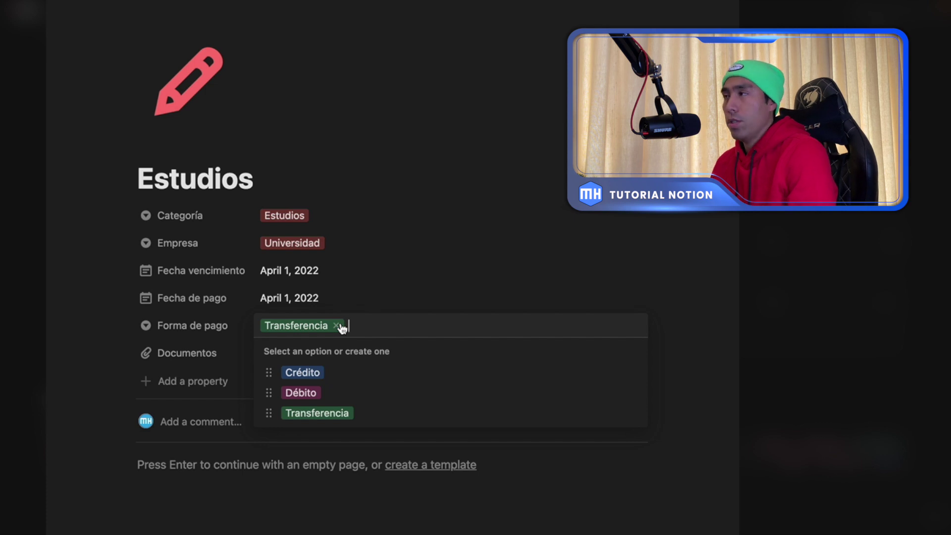
click(366, 270)
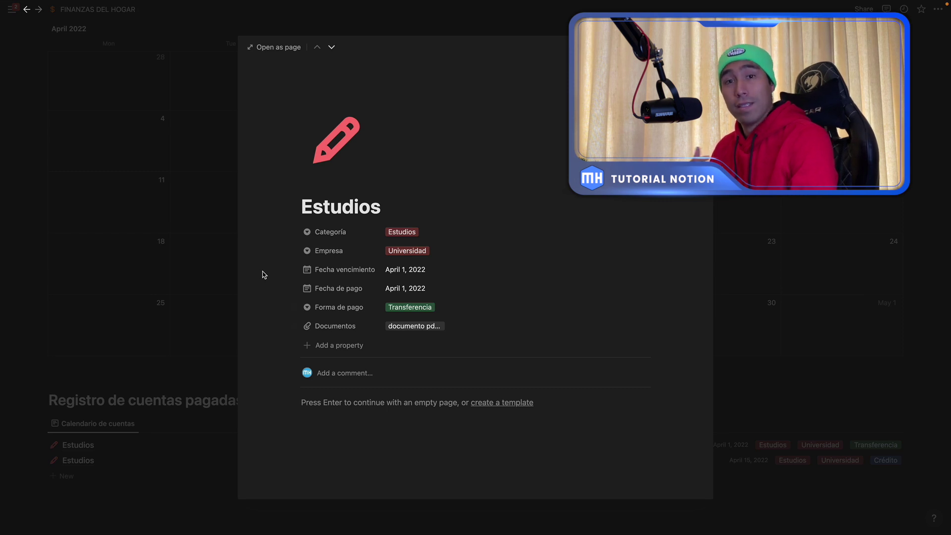
click(174, 272)
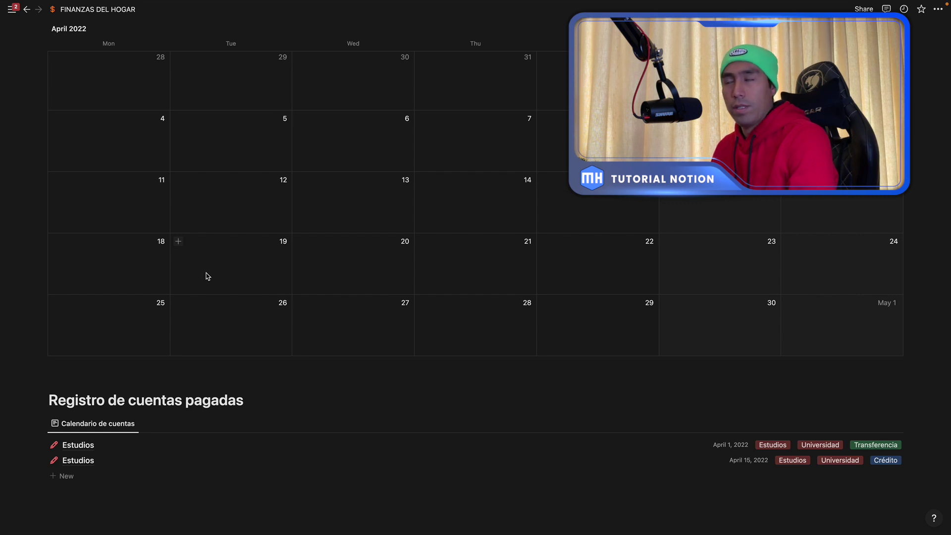
Create a new Agua bill from its template button and place it on April 9 in the Cuentas pendientes calendar
scroll(208, 276, up, 5)
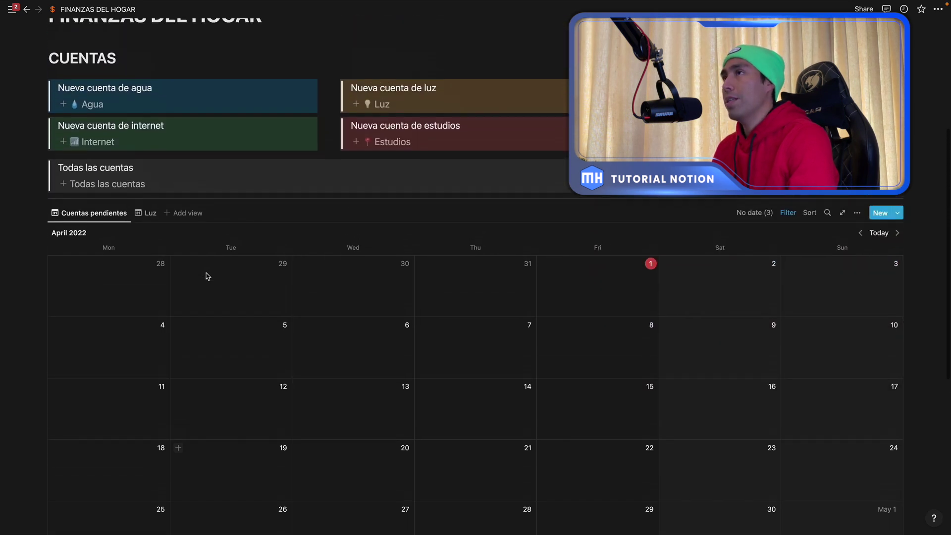
scroll(207, 276, up, 4)
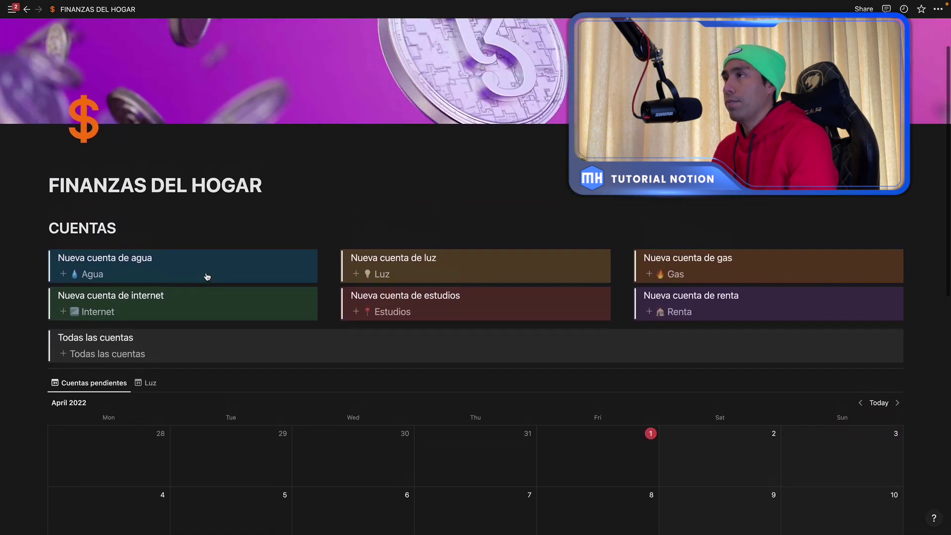
scroll(207, 276, up, 2)
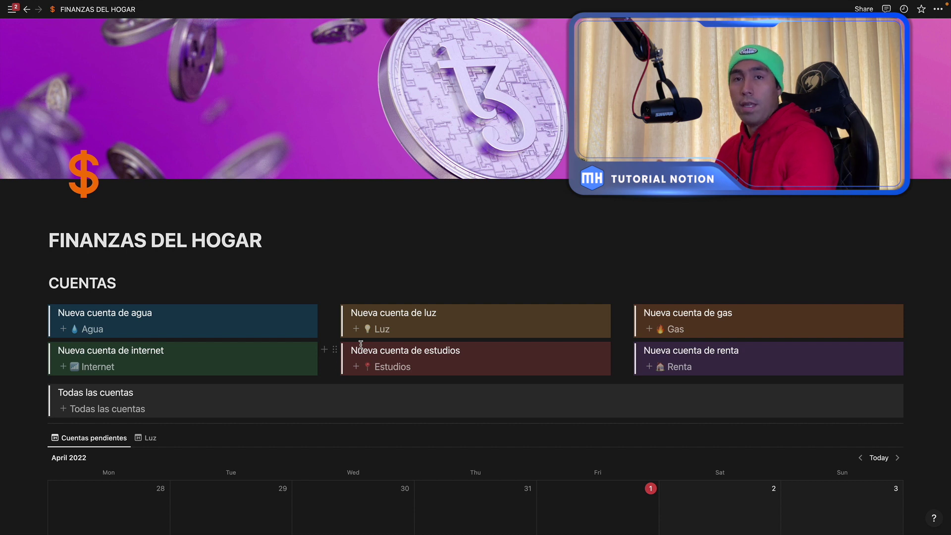
click(94, 333)
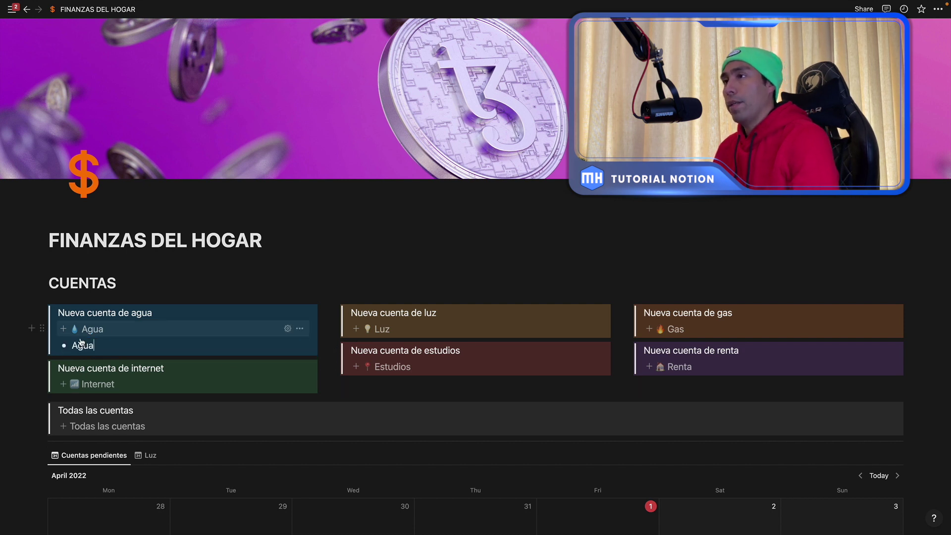
scroll(22, 365, down, 2)
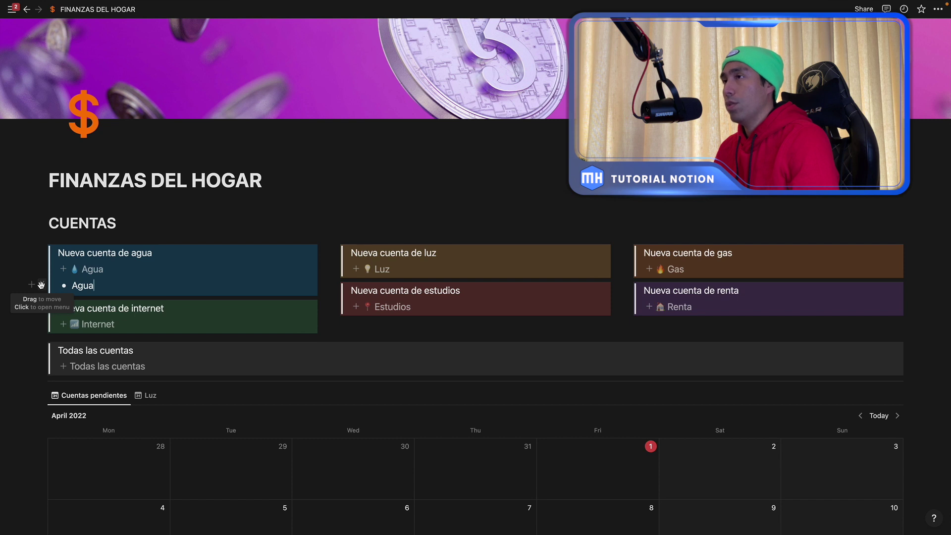
drag(41, 285, 692, 383)
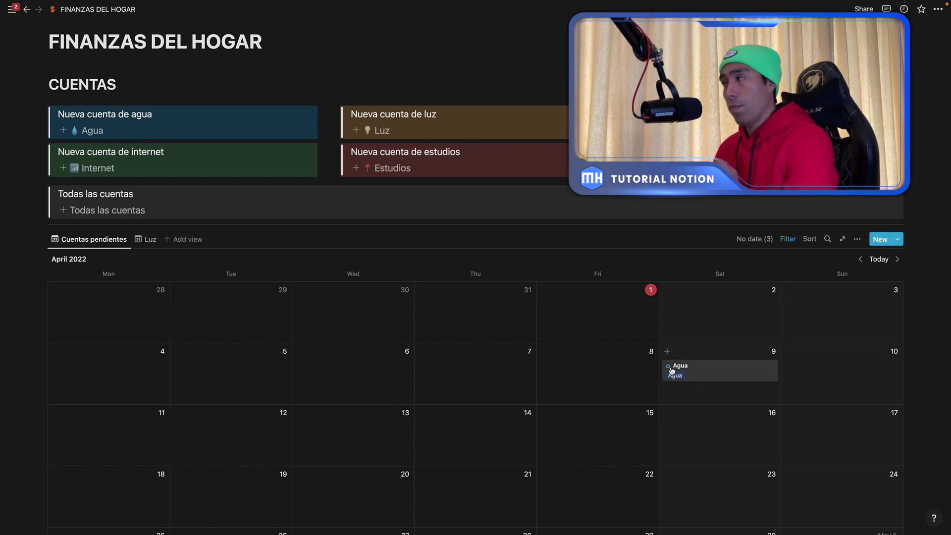
Open the Agua bill in the calendar to review its properties, and close it
scroll(670, 371, up, 1)
click(721, 396)
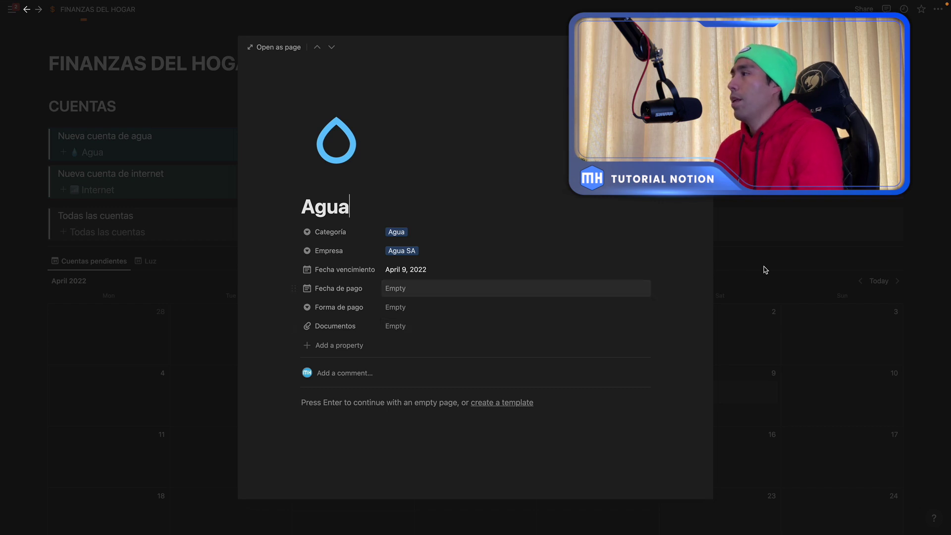
click(789, 247)
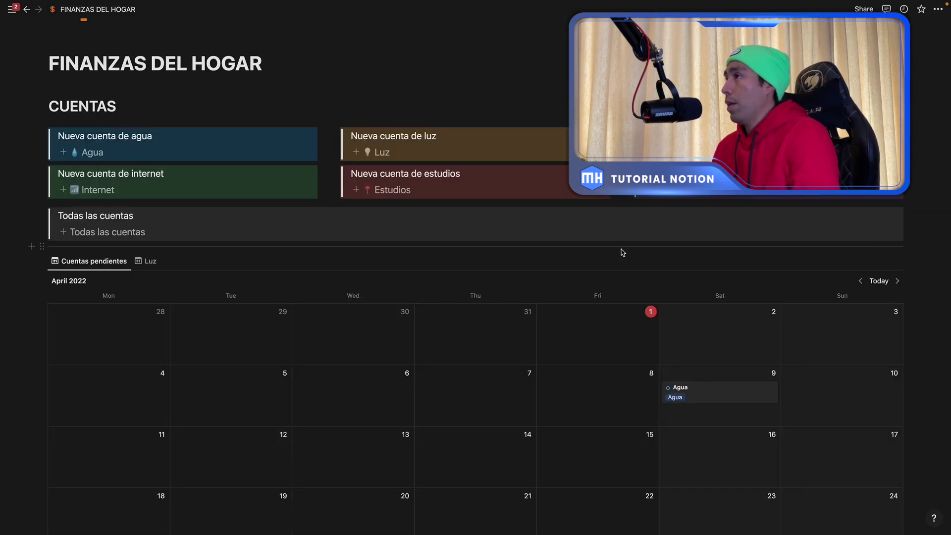
Create a new Internet bill from its template button, place it on April 11 in the calendar, and review its properties
click(91, 191)
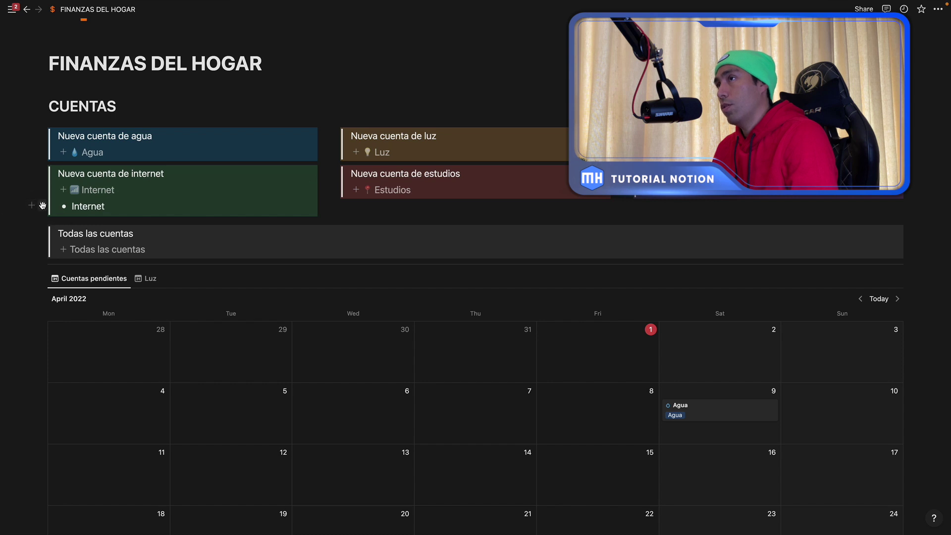
drag(42, 205, 129, 466)
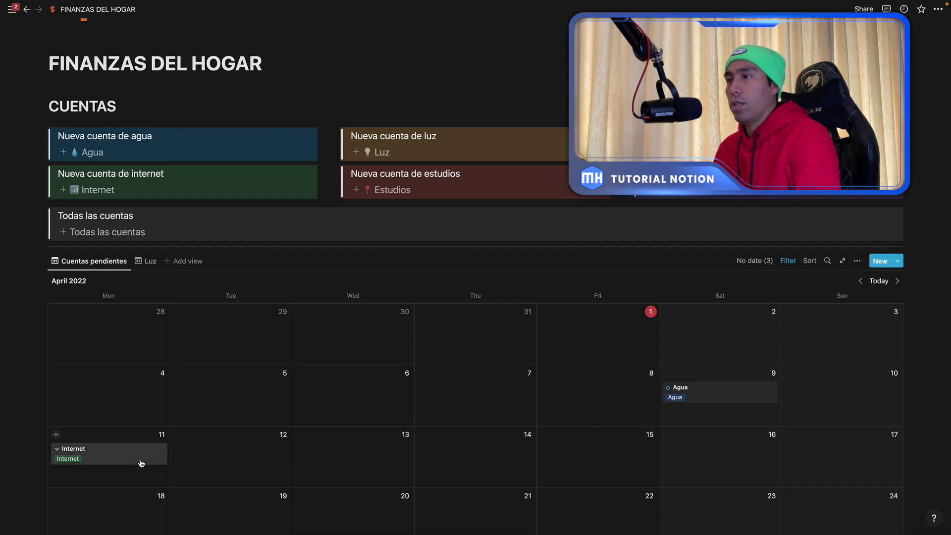
click(143, 462)
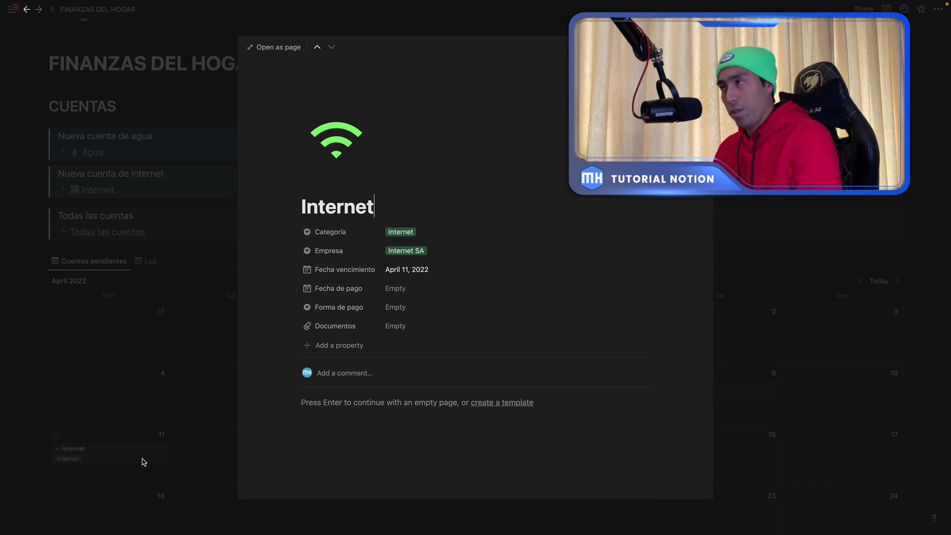
click(93, 389)
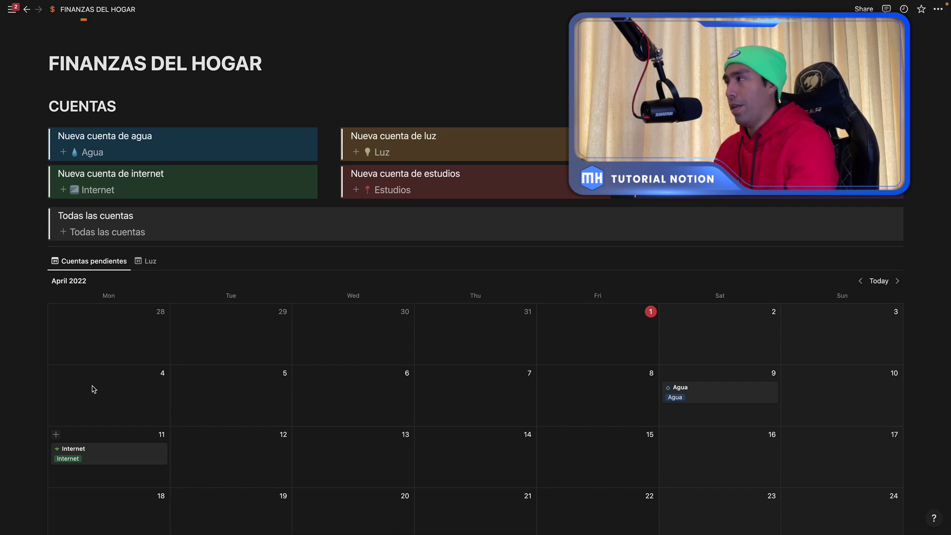
Switch to the Luz calendar view, show its filters, and examine the Categoría filter's options
scroll(362, 316, down, 1)
scroll(362, 317, down, 2)
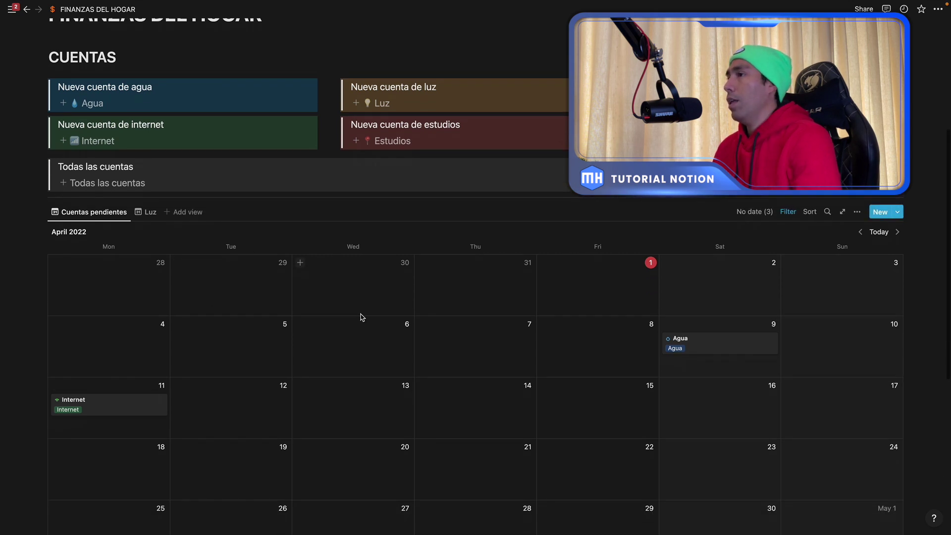
click(145, 216)
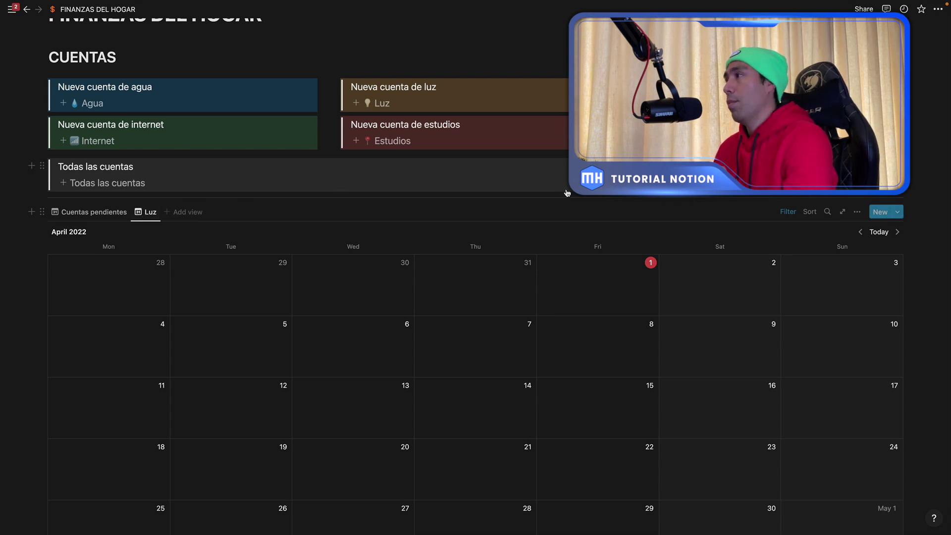
click(788, 212)
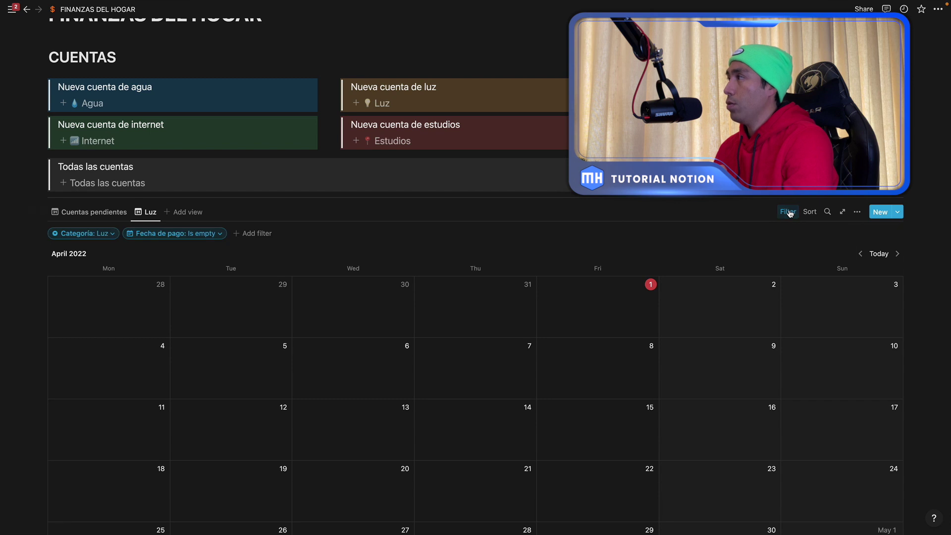
click(110, 235)
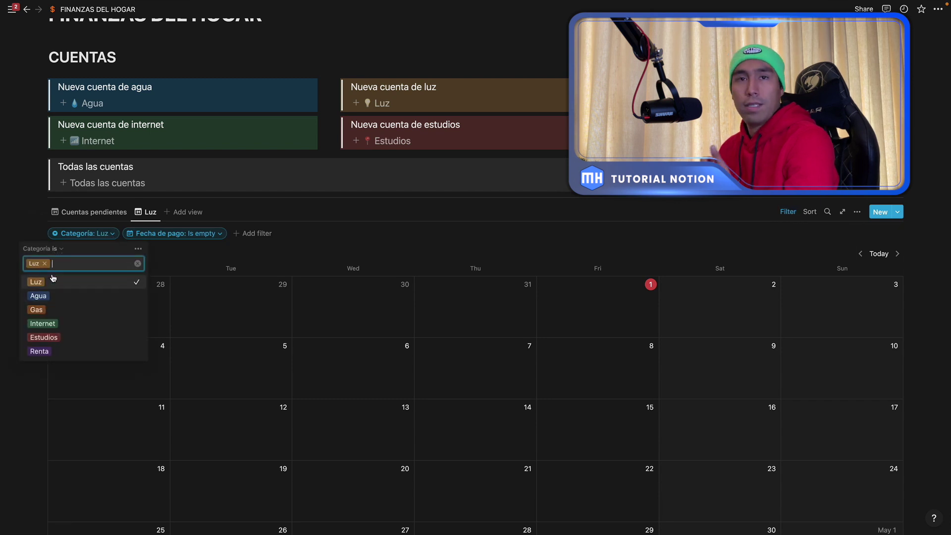
click(267, 253)
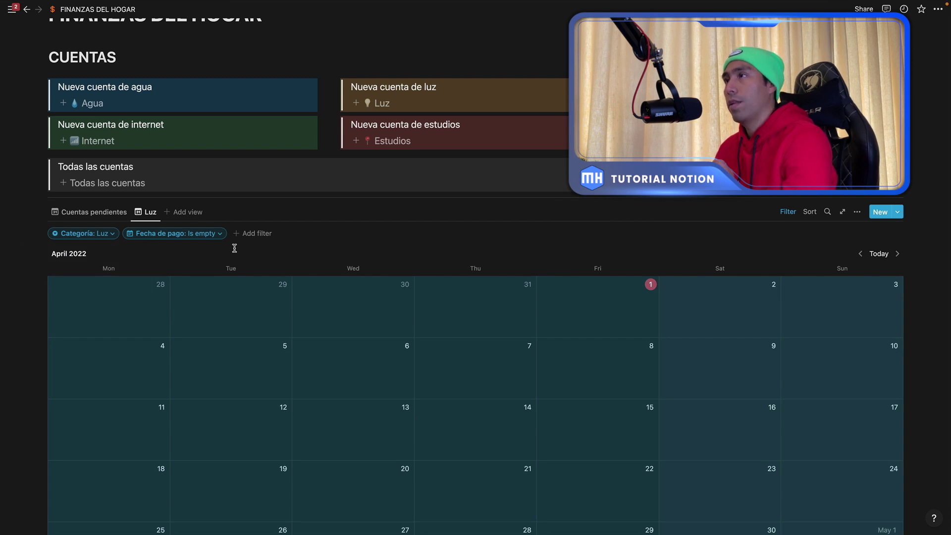
Set the Luz view's Categoría filter to Agua only, and hide the filter bar
click(114, 235)
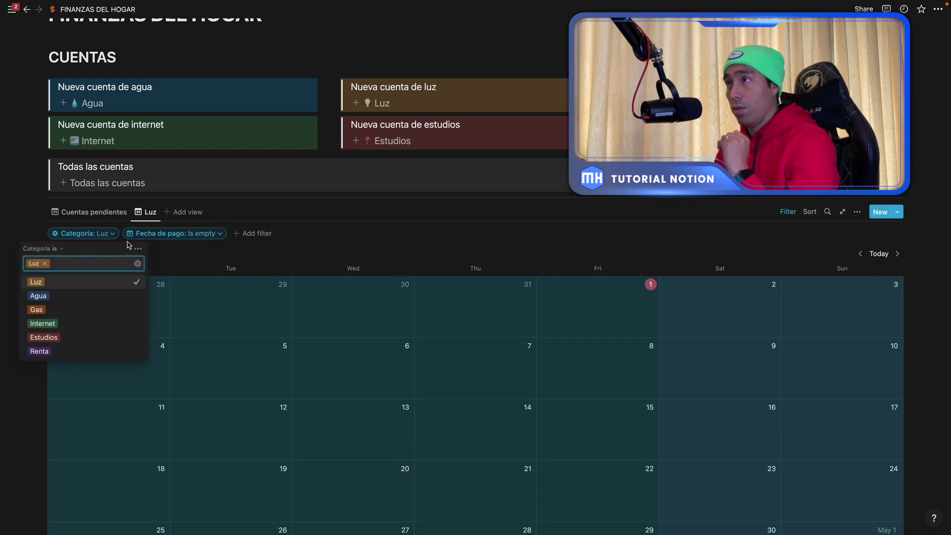
click(44, 264)
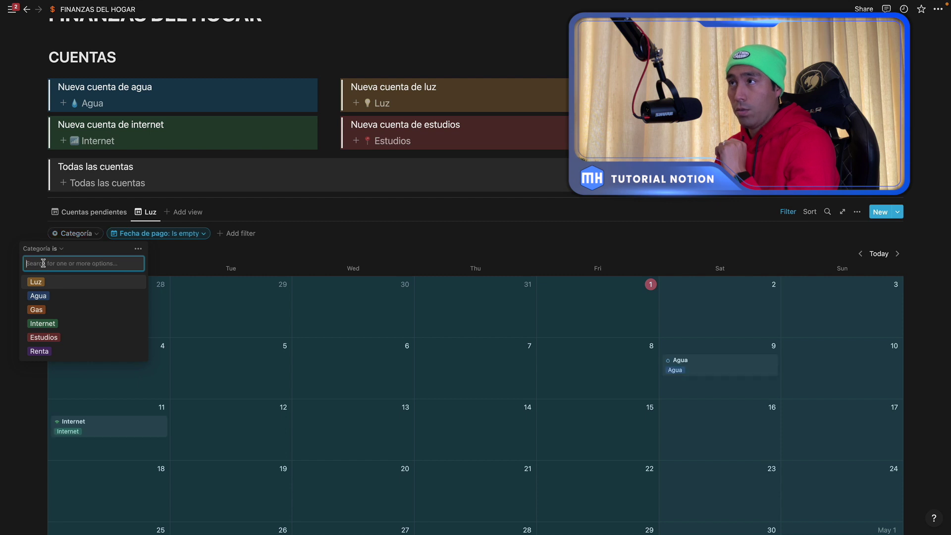
click(39, 298)
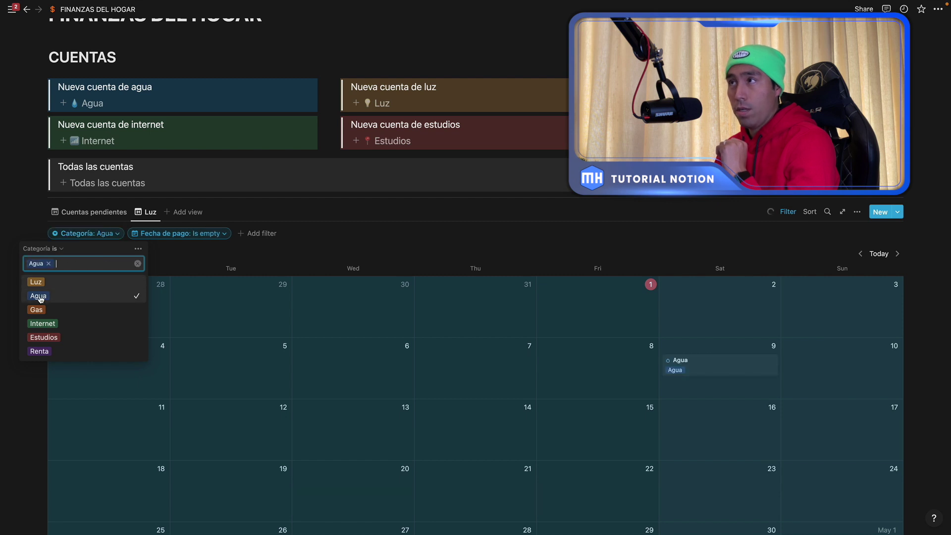
click(170, 258)
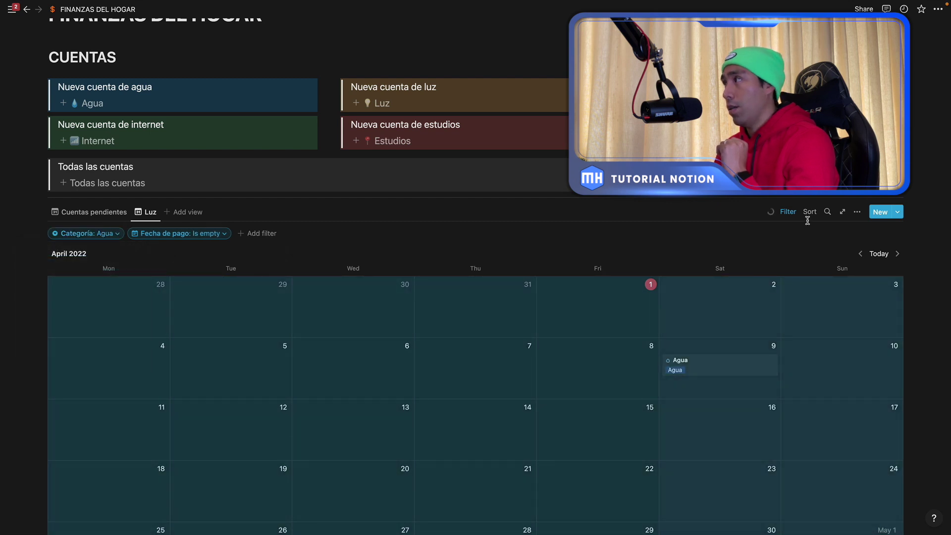
click(787, 212)
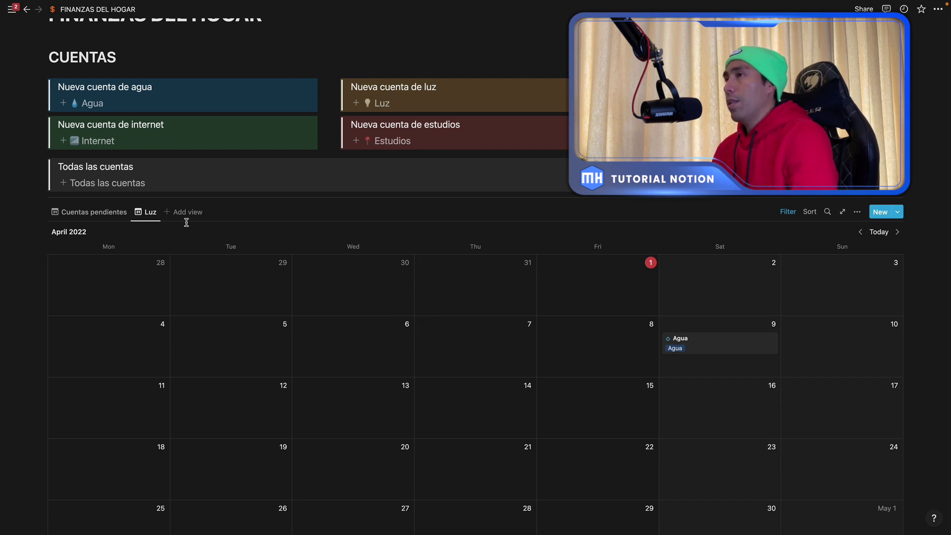
Return to the Cuentas pendientes view, open the Agua bill to review its payment properties, and close it
click(91, 213)
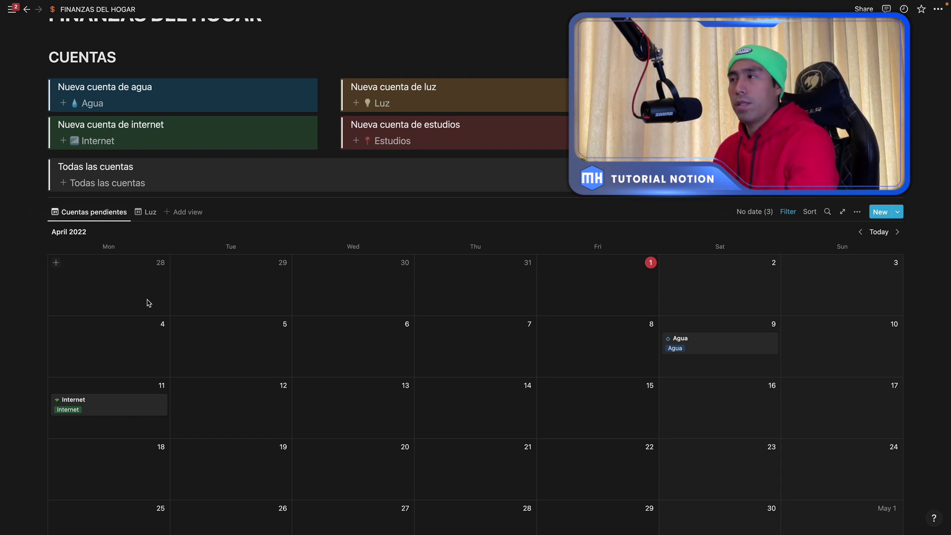
click(700, 344)
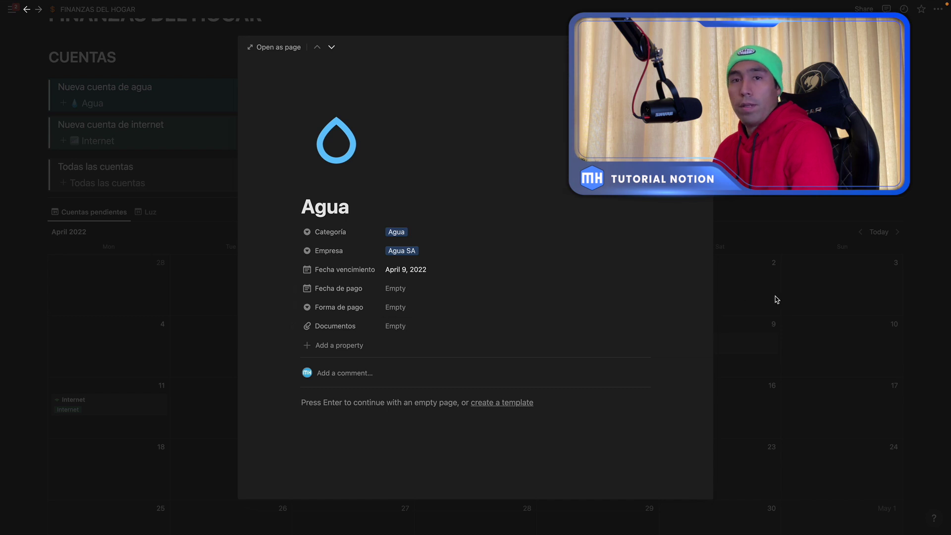
click(776, 300)
Create a new Luz bill from its template button and place it on April 7 in the Cuentas pendientes calendar
scroll(446, 311, up, 3)
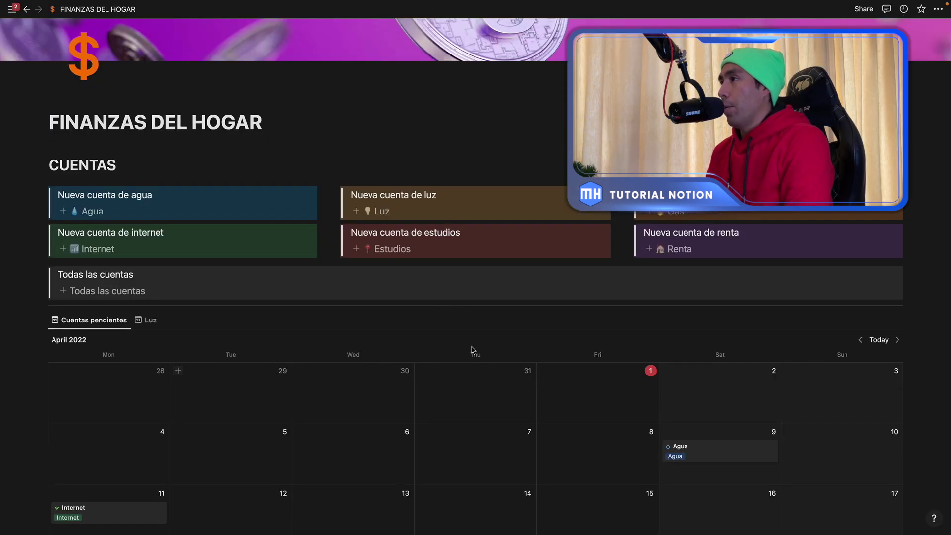
click(387, 212)
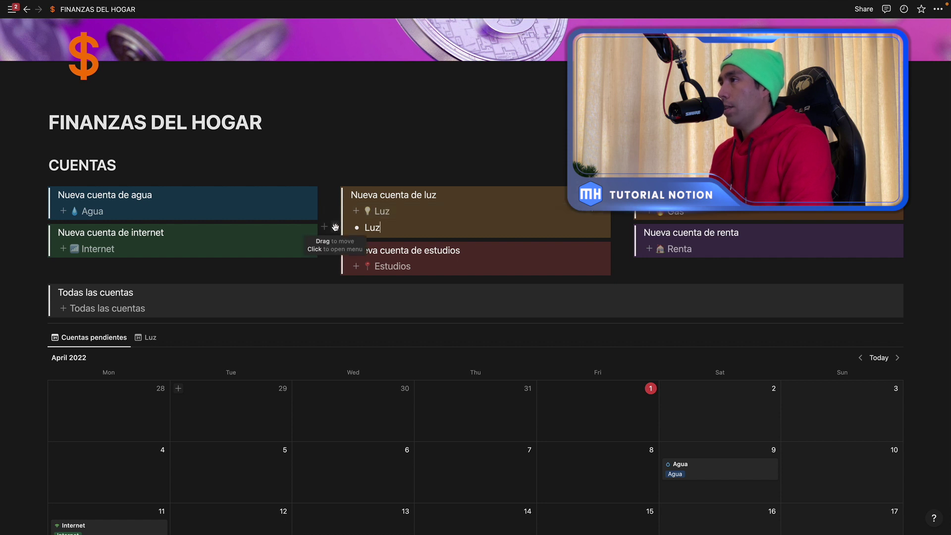
drag(336, 227, 478, 462)
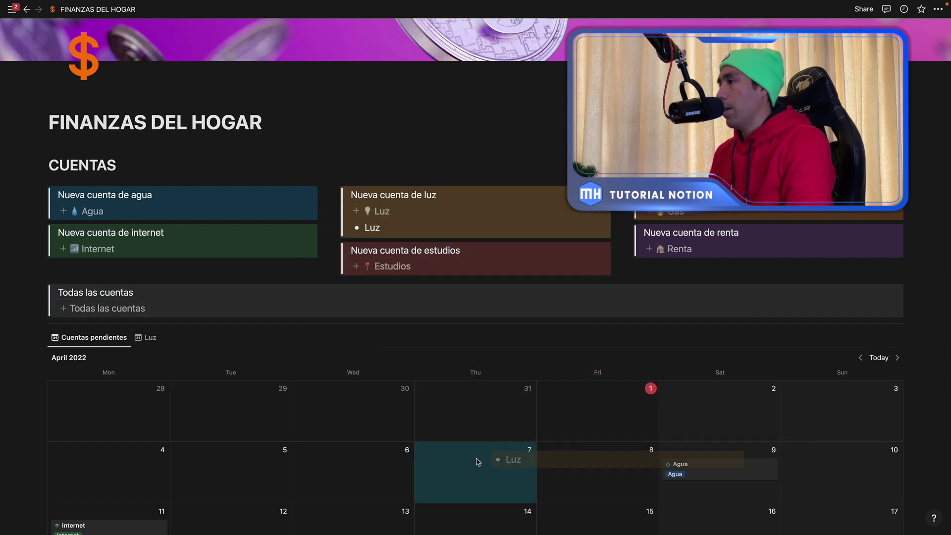
drag(535, 440, 534, 441)
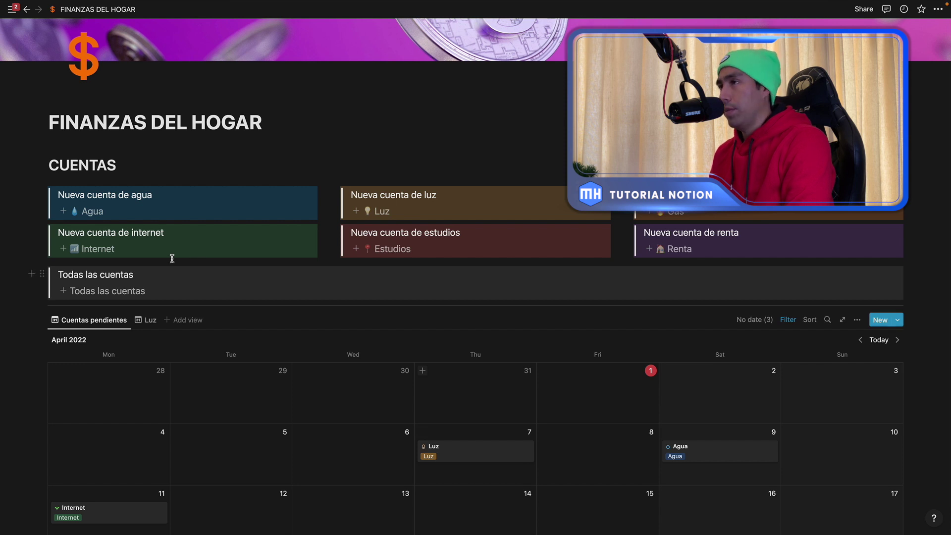
Open the new Luz bill from the Luz calendar view and set its Fecha de pago to April 3, 2022
click(147, 320)
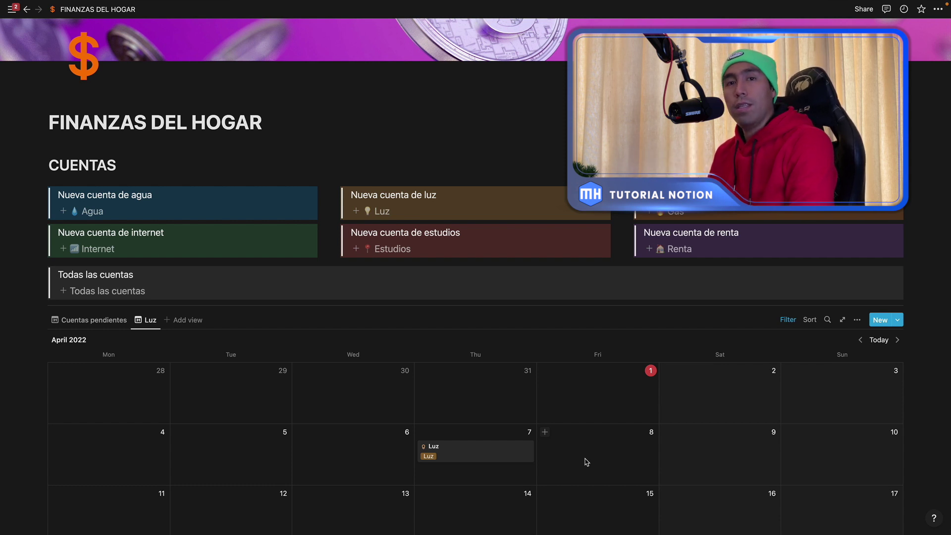
scroll(594, 448, up, 2)
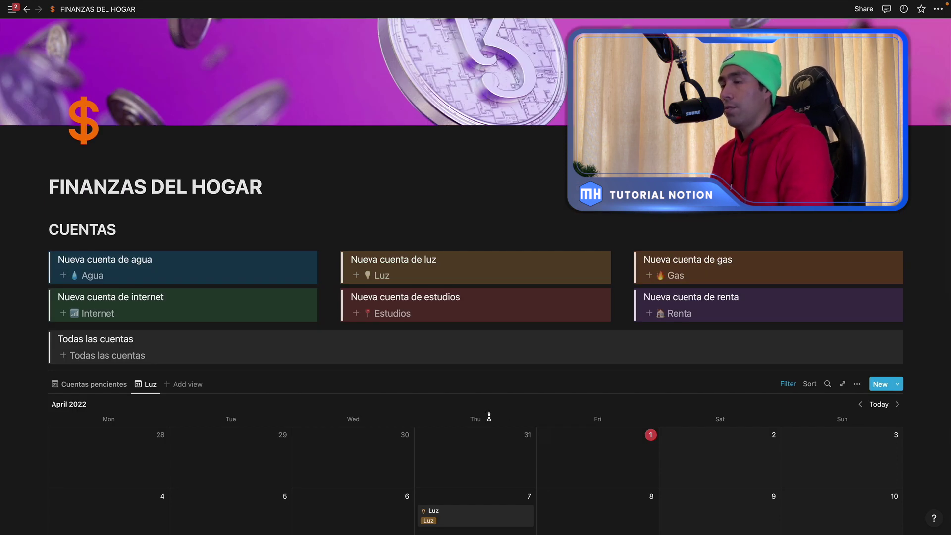
scroll(489, 416, down, 1)
scroll(490, 417, down, 2)
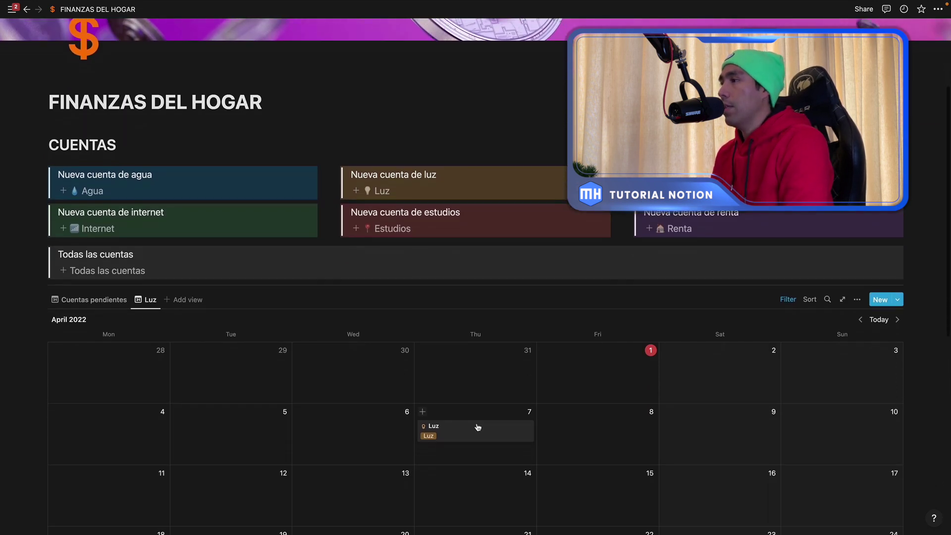
click(474, 428)
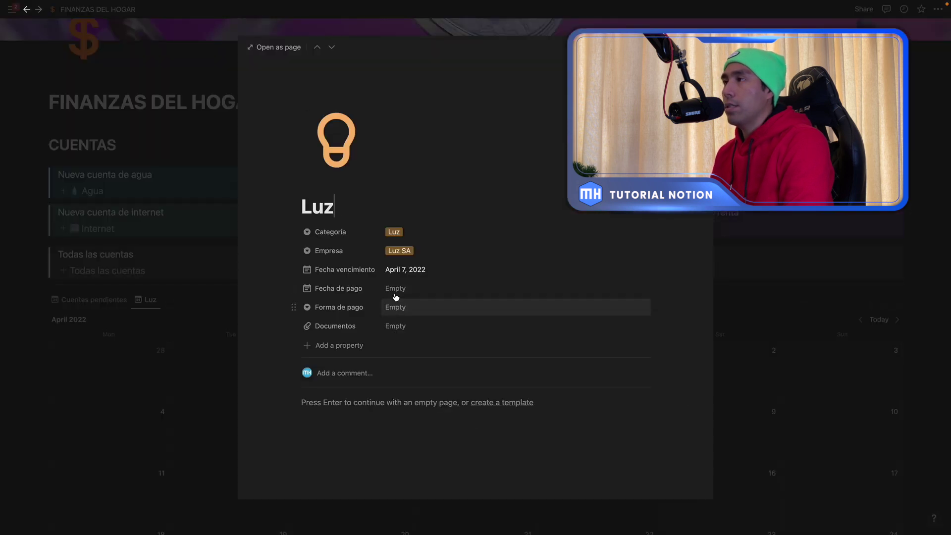
click(396, 296)
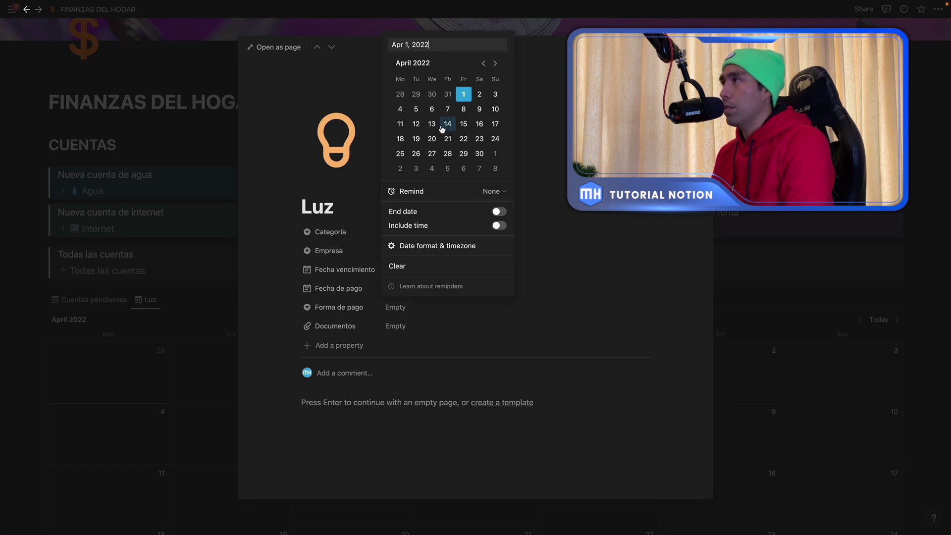
click(492, 98)
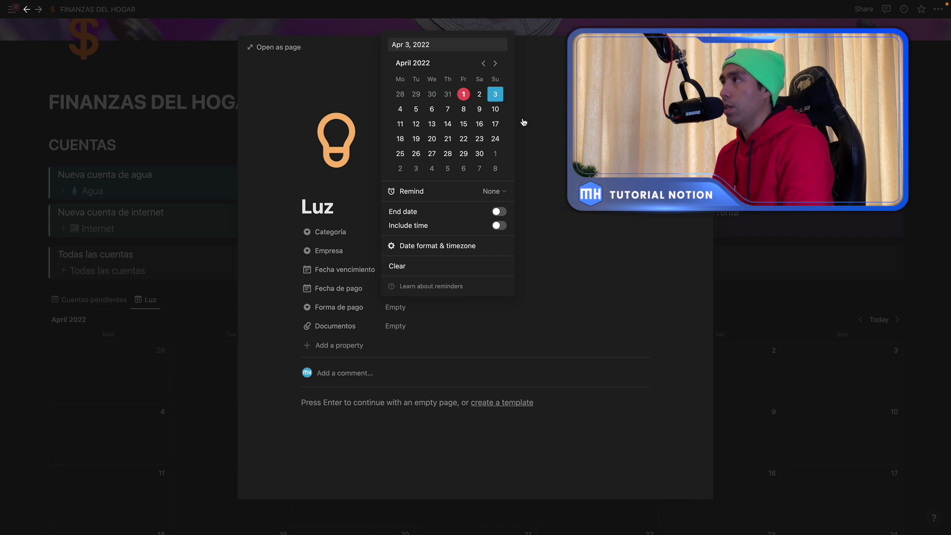
click(537, 129)
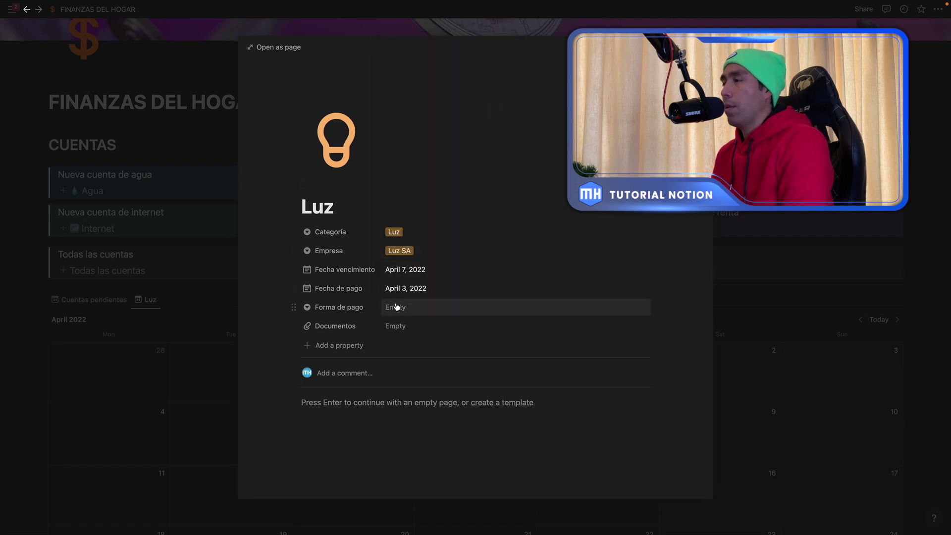
Set the Luz bill's Forma de pago to Transferencia, check the Documentos upload options, and close the bill
click(396, 307)
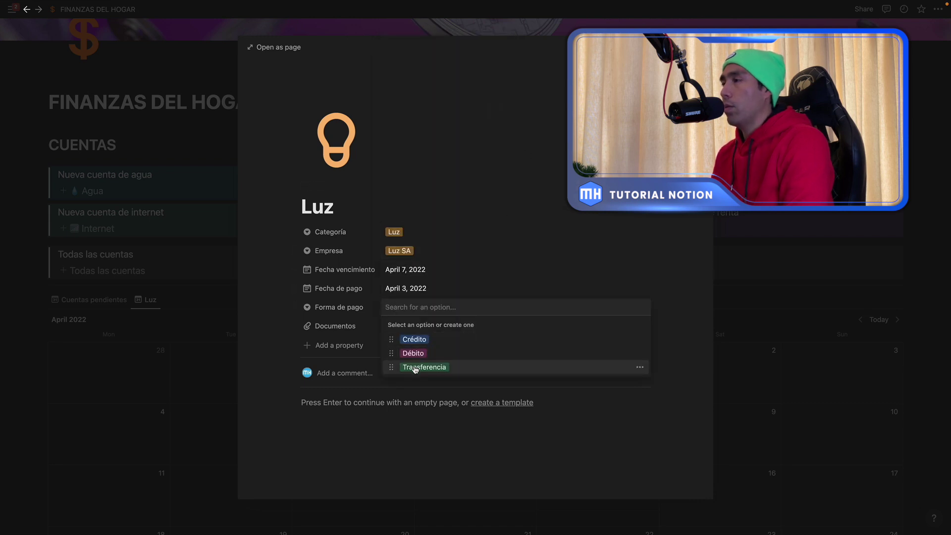
click(415, 369)
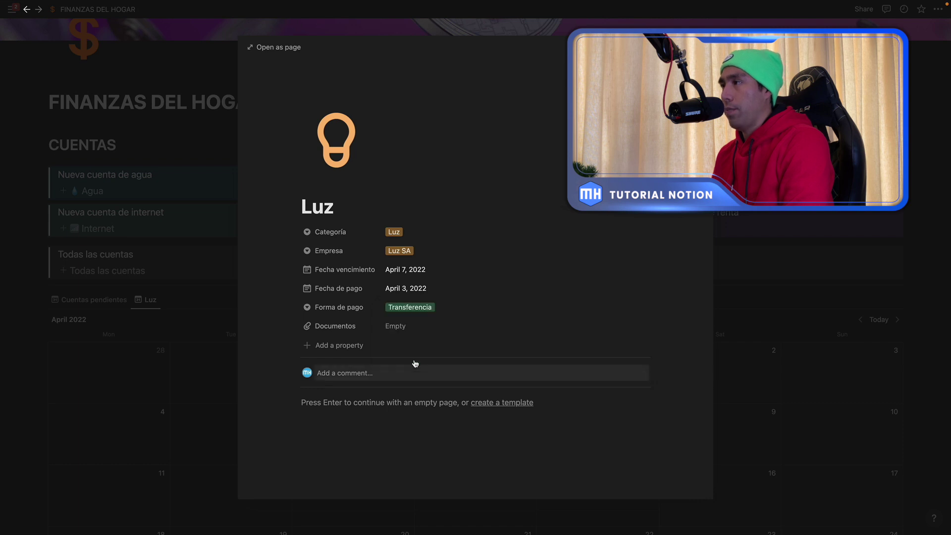
click(399, 330)
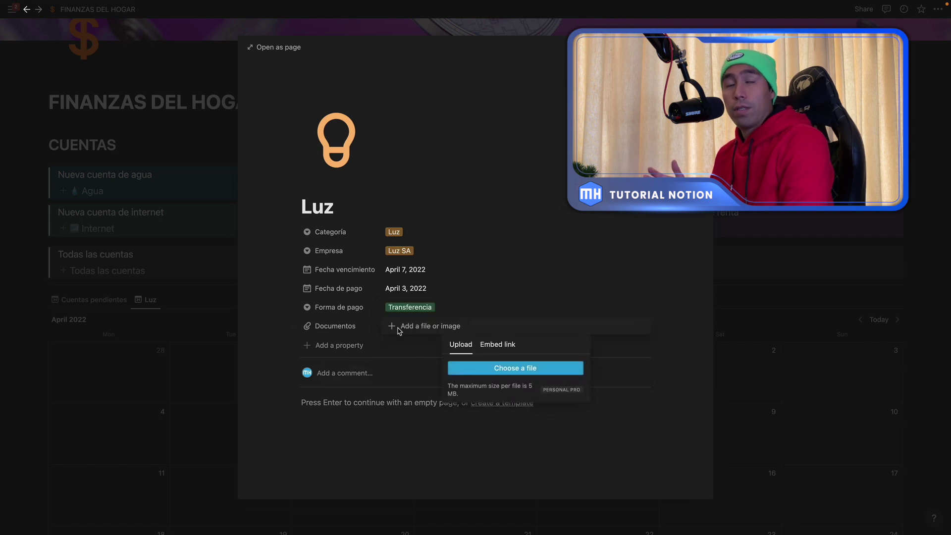
click(541, 278)
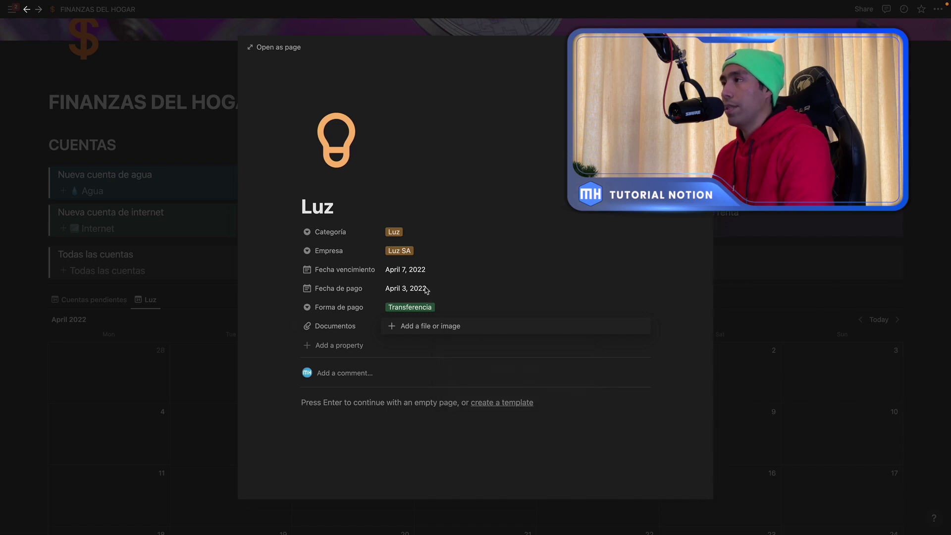
click(185, 355)
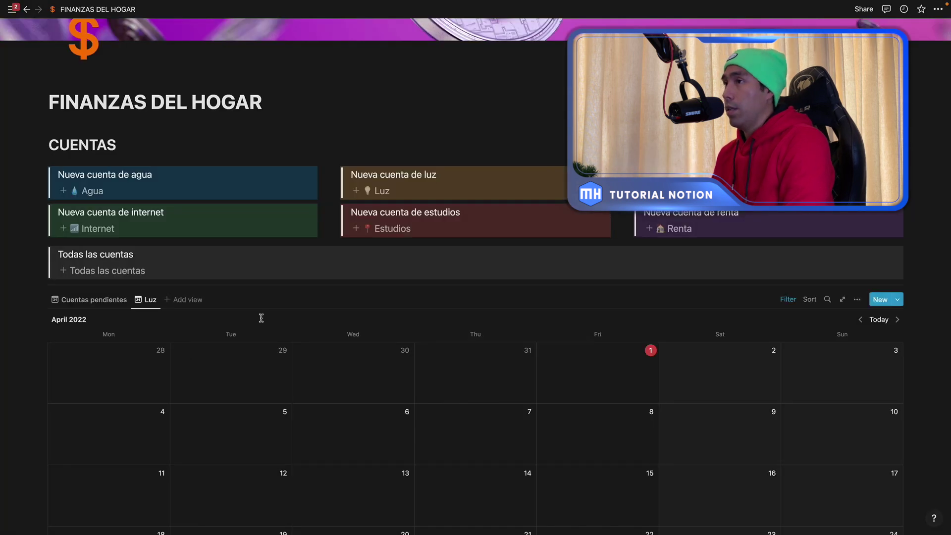
Return to the Cuentas pendientes view and examine the bills under Registro de cuentas pagadas
click(95, 301)
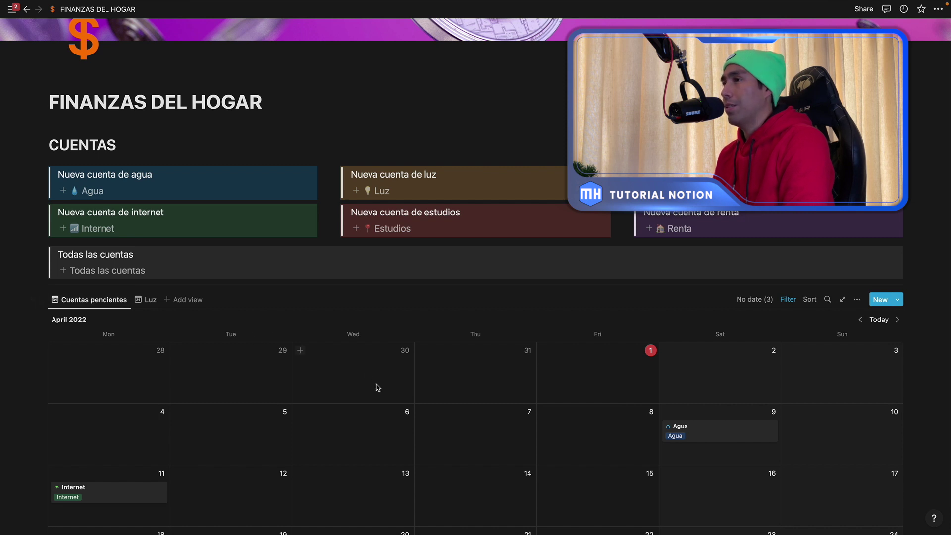
scroll(378, 387, down, 3)
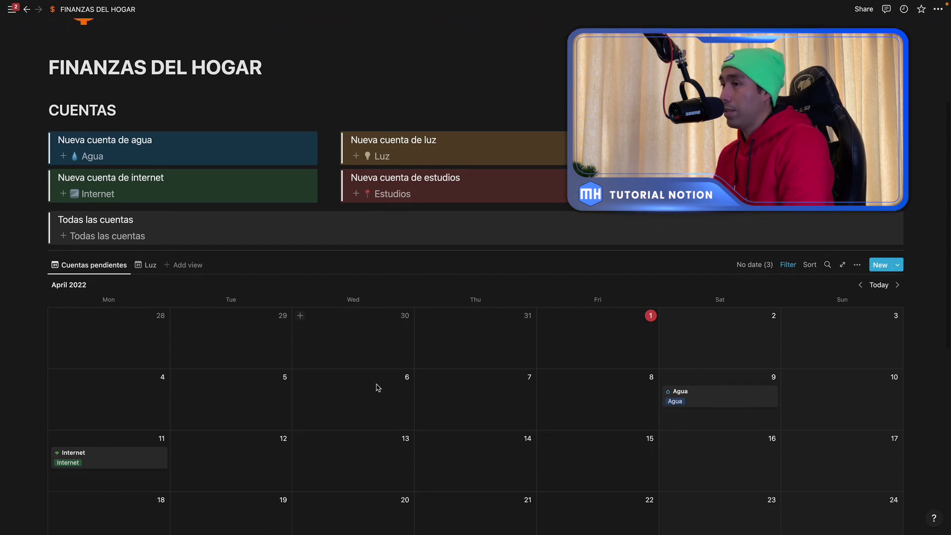
scroll(378, 387, down, 5)
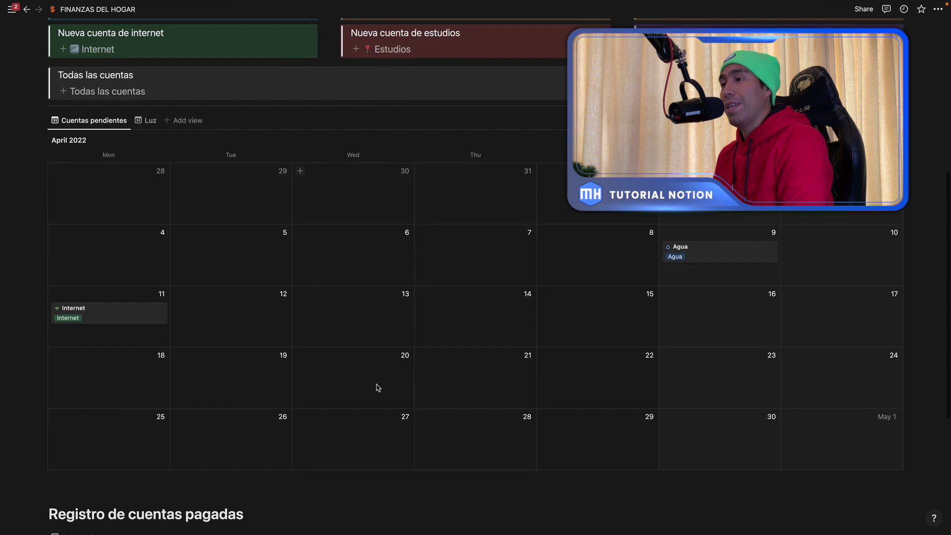
scroll(376, 386, down, 2)
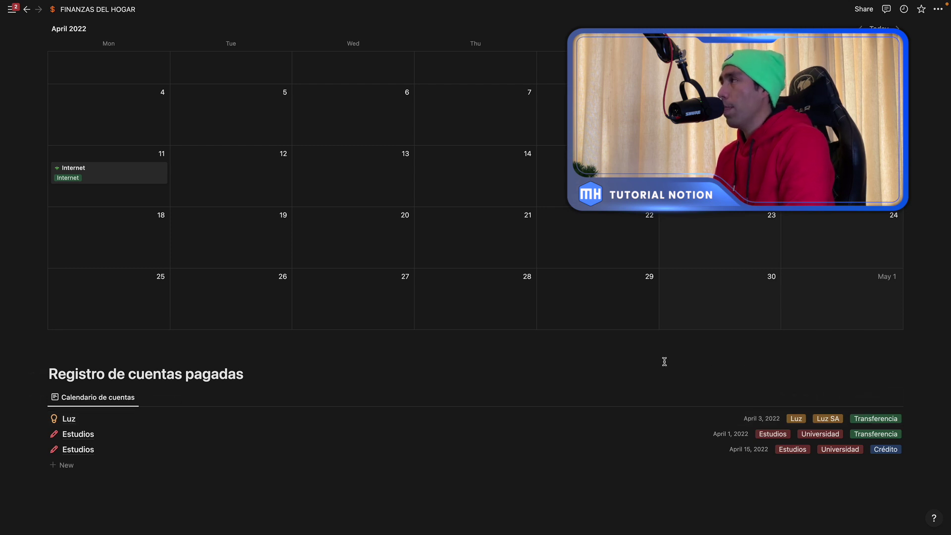
Show the Cuentas pendientes view's filters and open the Fecha de pago condition to inspect it
scroll(664, 361, up, 5)
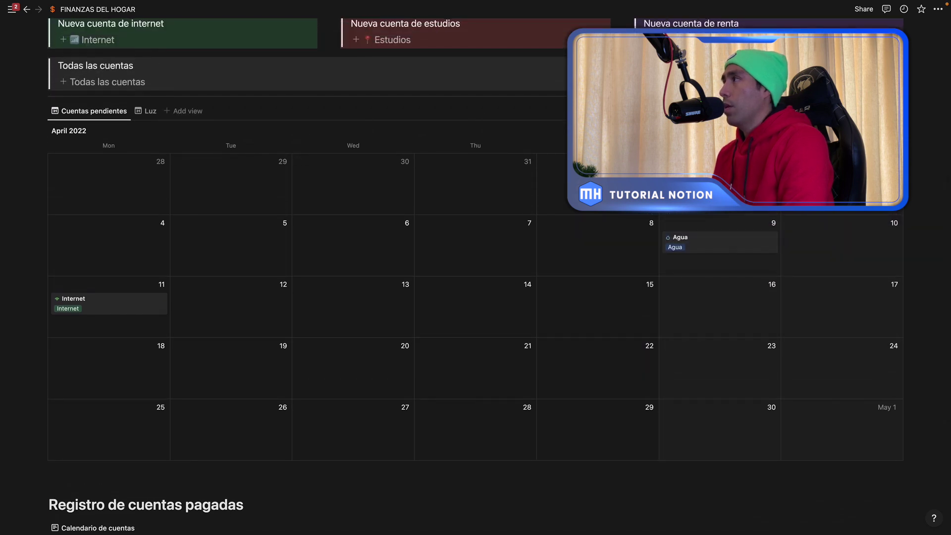
click(788, 111)
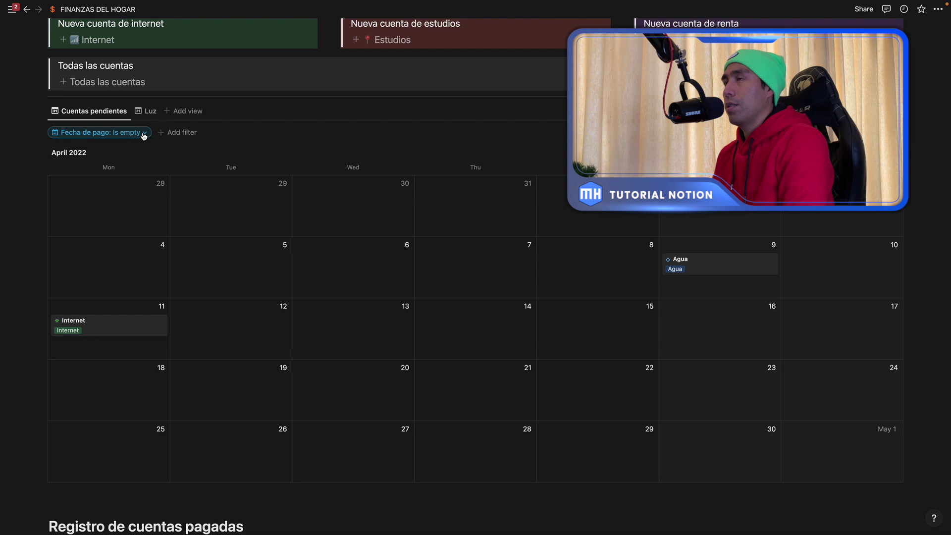
click(144, 135)
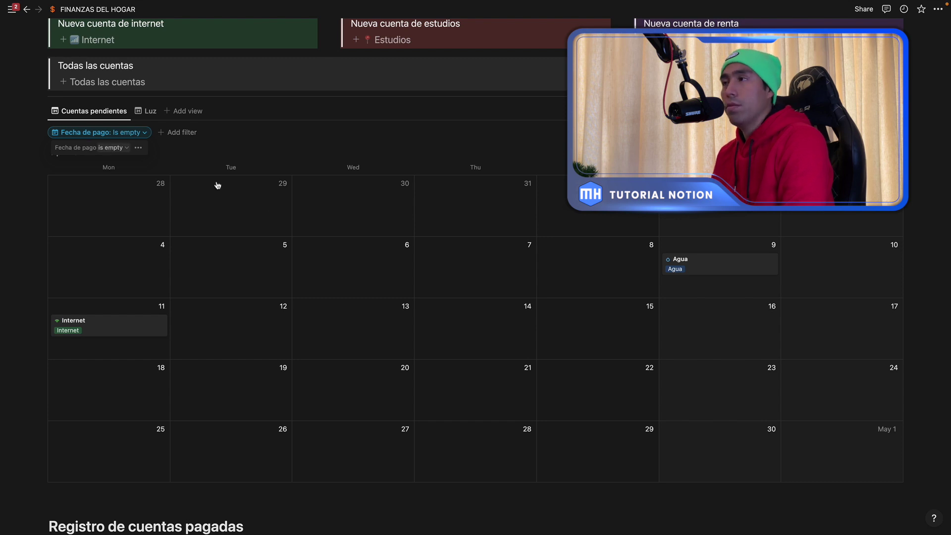
Close the Fecha de pago condition and show the filters of the Registro de cuentas pagadas list to inspect them
click(306, 160)
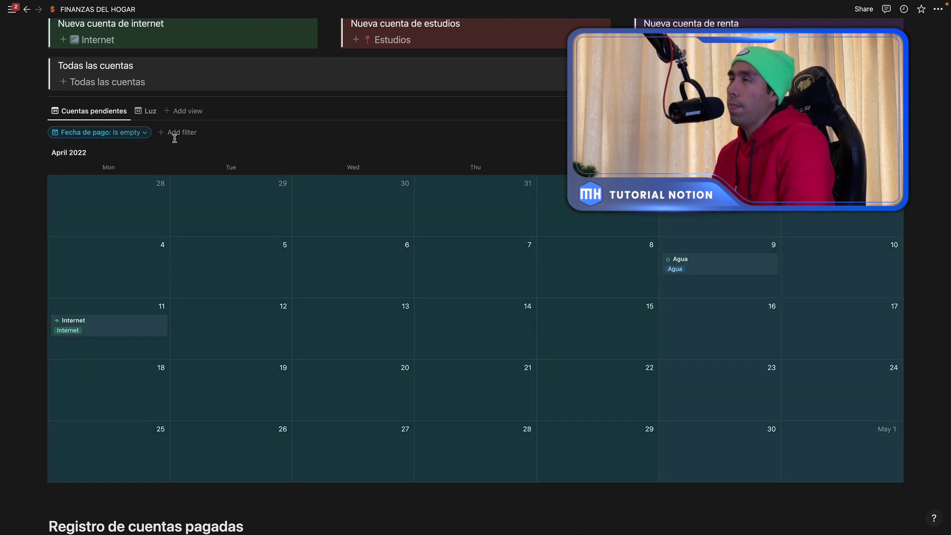
click(115, 111)
click(244, 235)
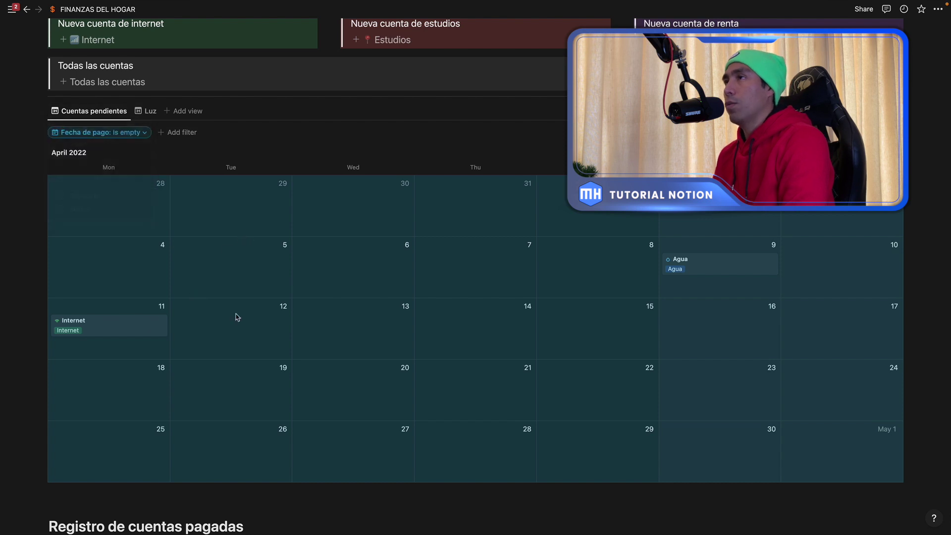
scroll(232, 327, down, 5)
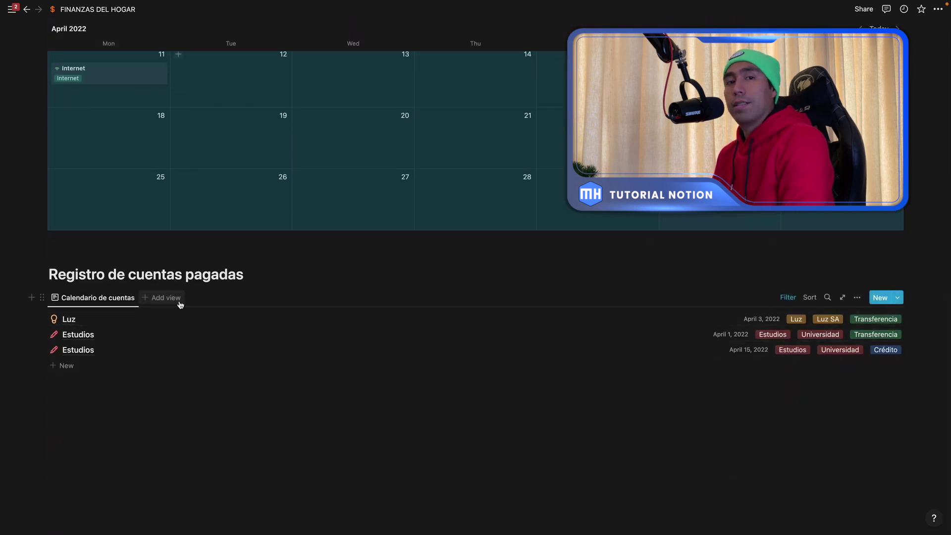
click(788, 297)
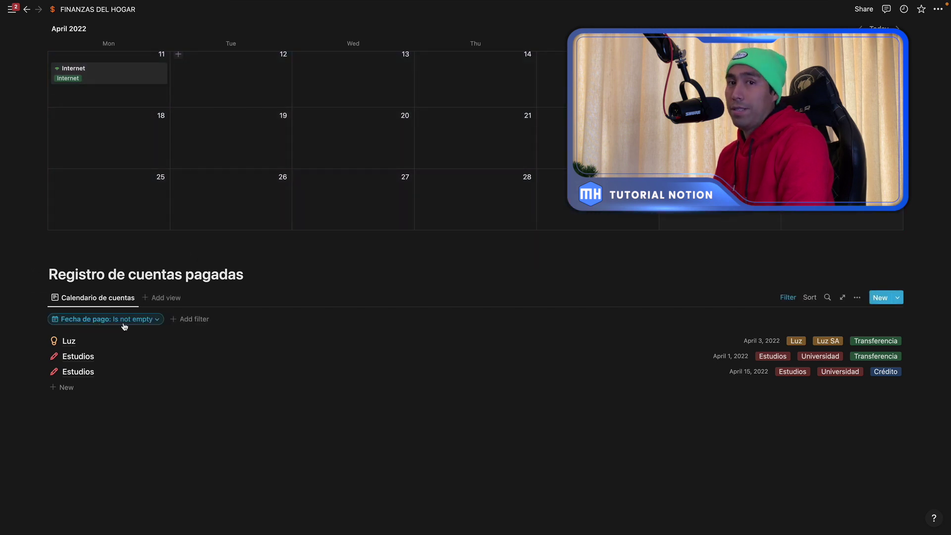
click(297, 240)
Generate the full set of household bills with the Todas las cuentas template button
scroll(347, 264, up, 5)
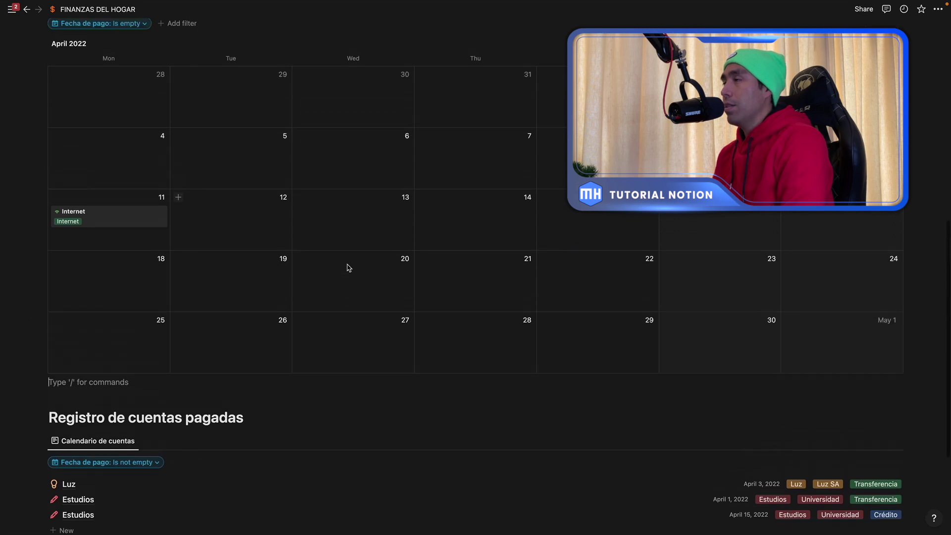
scroll(347, 267, up, 3)
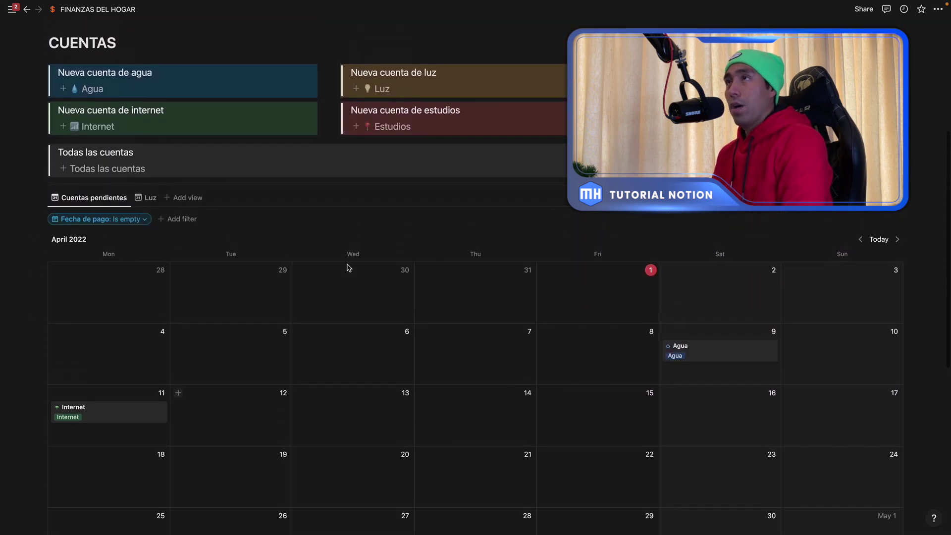
scroll(347, 268, up, 5)
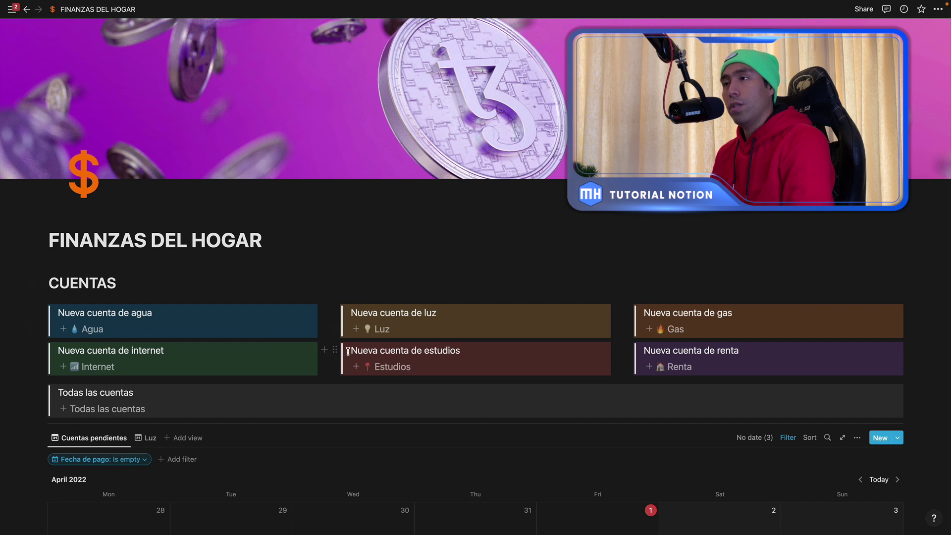
scroll(348, 352, down, 1)
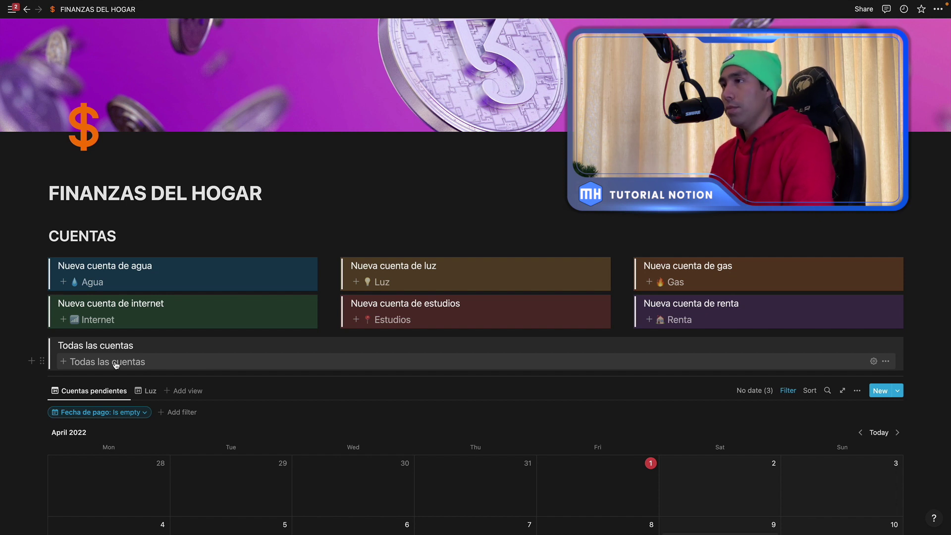
click(109, 365)
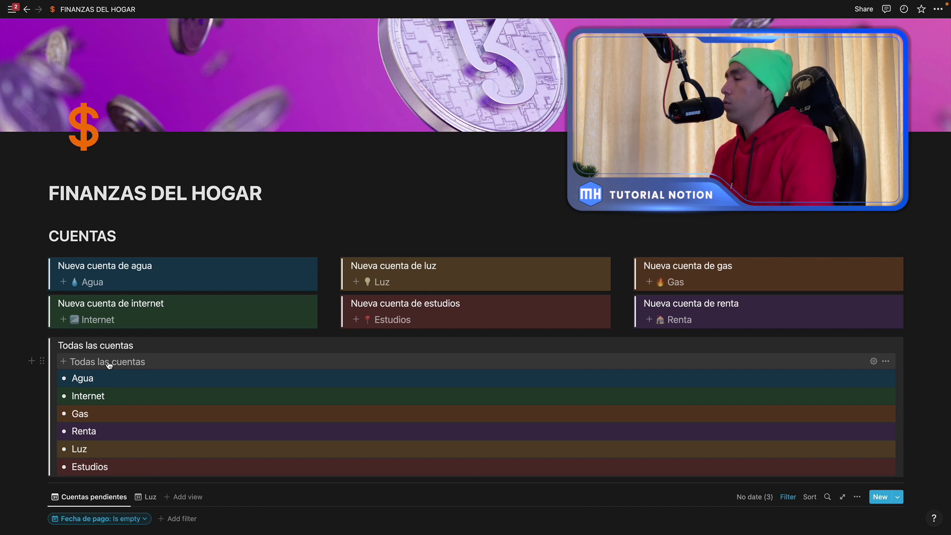
Hide the filter bar of the Cuentas pendientes calendar
scroll(109, 365, down, 2)
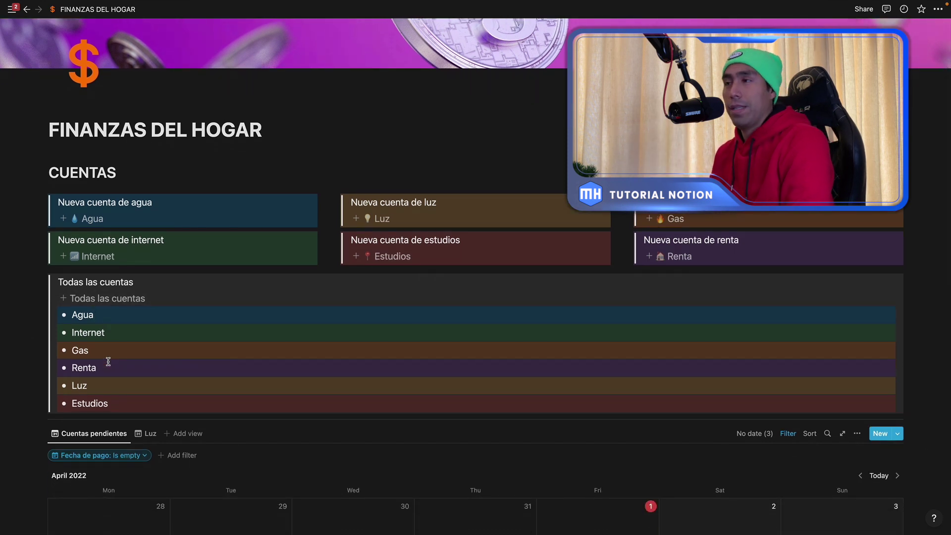
scroll(25, 395, down, 3)
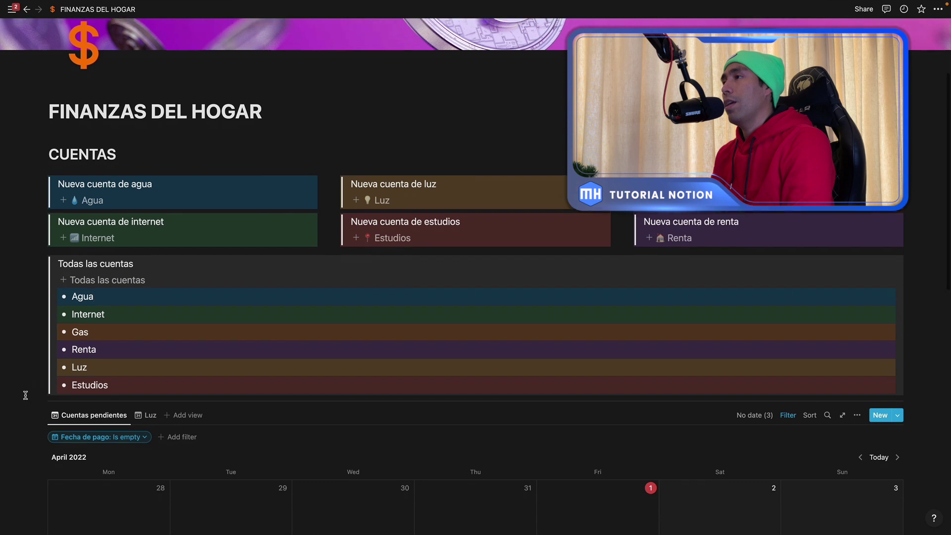
scroll(25, 395, down, 2)
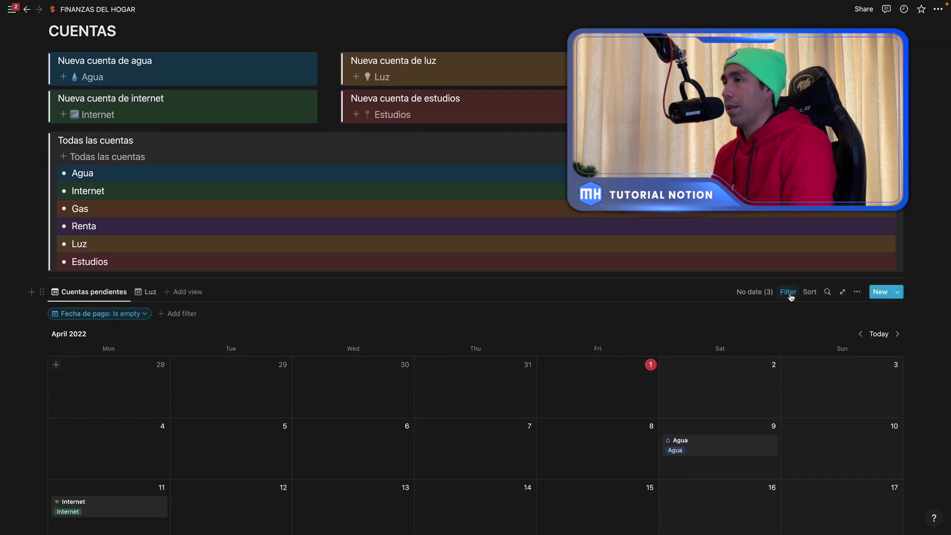
click(791, 296)
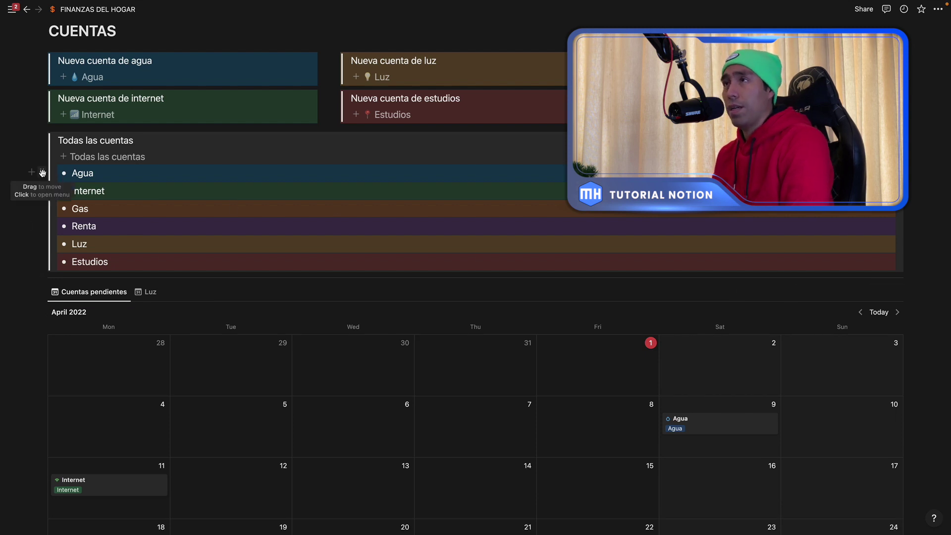
Move the generated bills into the April 2022 calendar: Agua on 8, Internet on 14, Renta on 6, Gas on 5, Luz on 13, Estudios on 21
drag(42, 172, 606, 427)
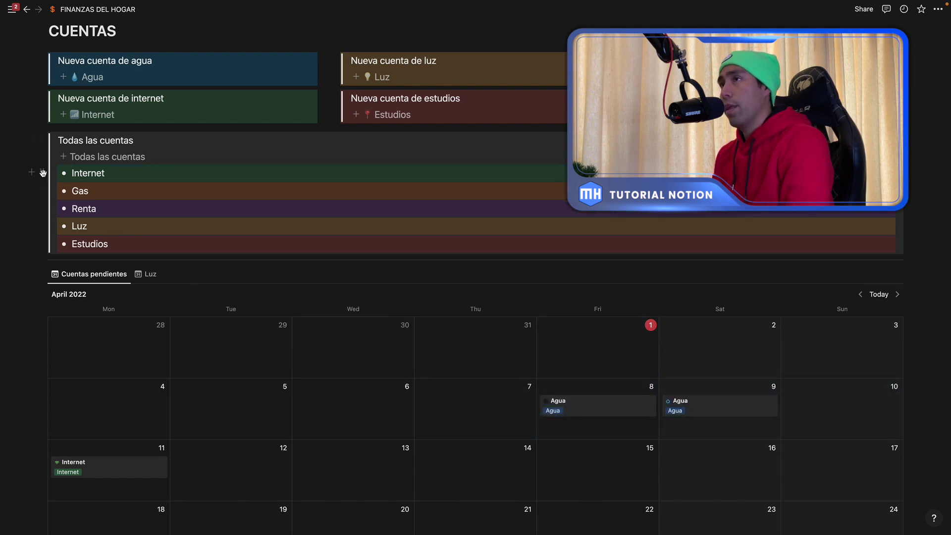
drag(43, 173, 503, 444)
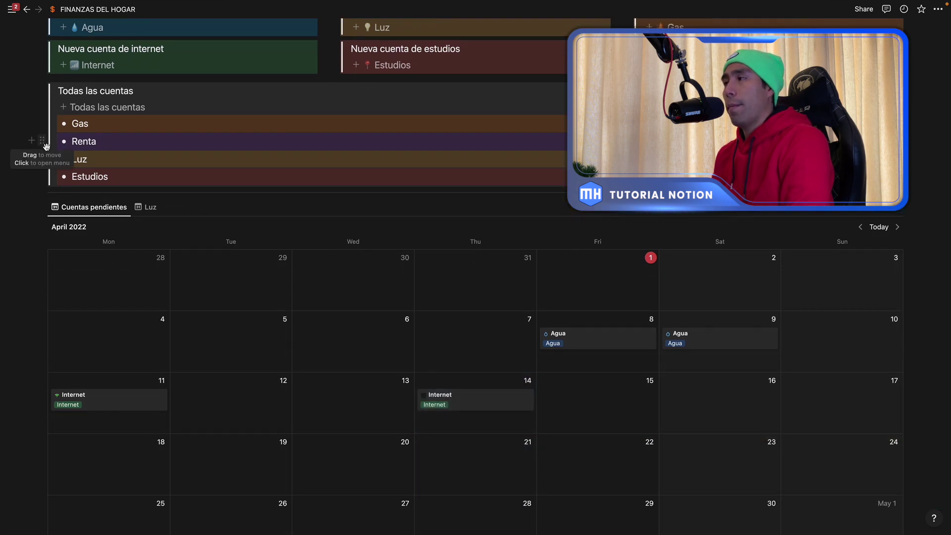
drag(46, 146, 301, 341)
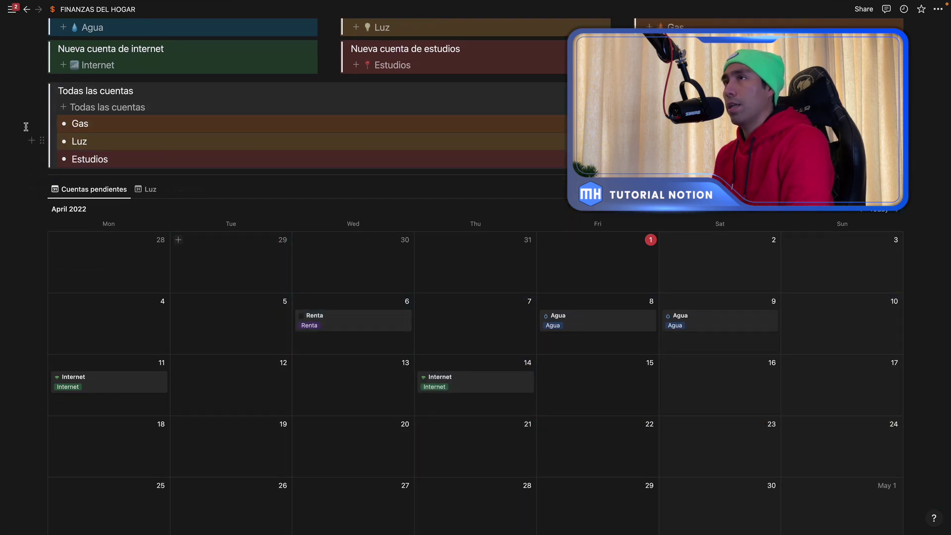
drag(42, 123, 244, 344)
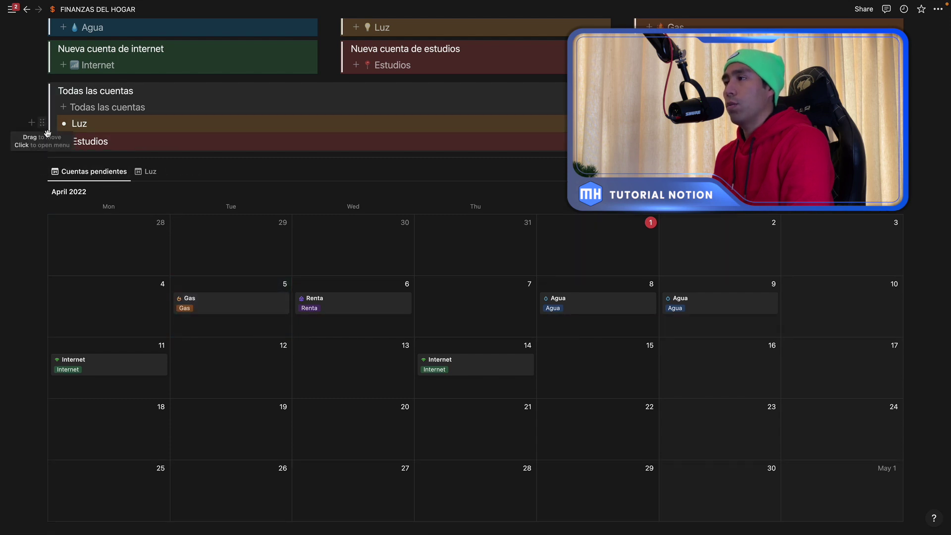
drag(40, 124, 299, 362)
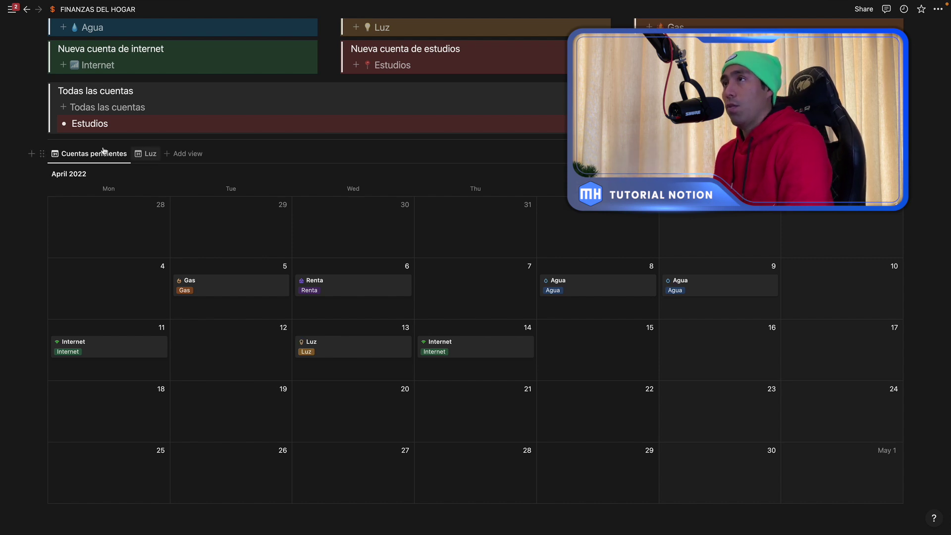
drag(40, 122, 457, 392)
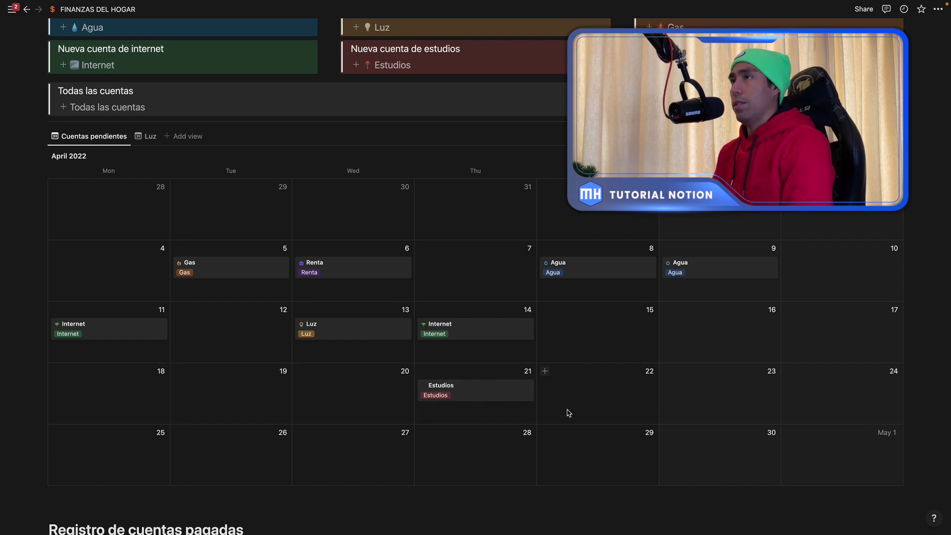